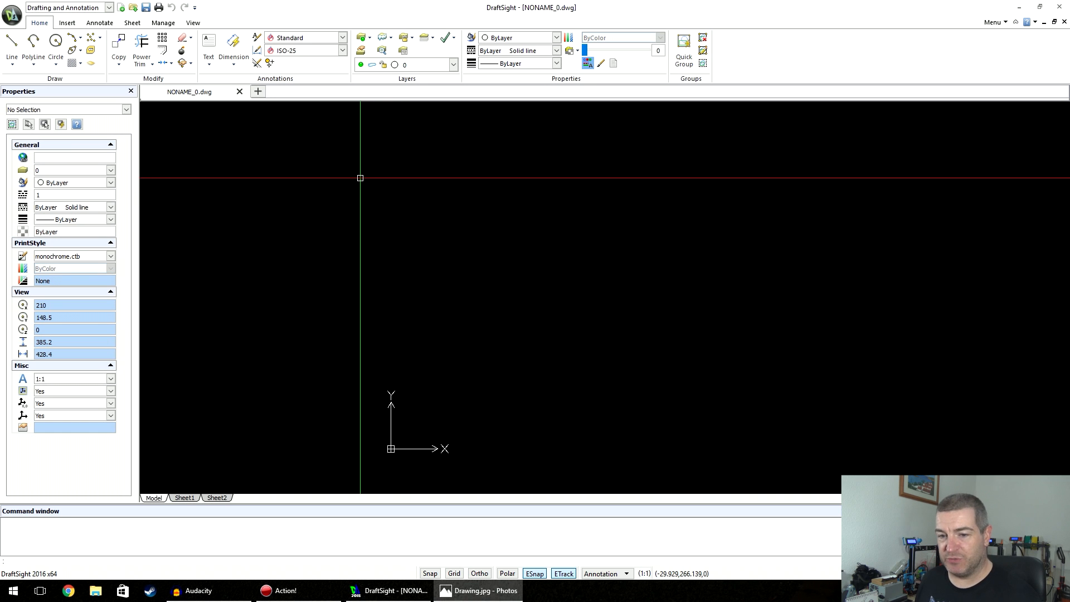
# Turn on Ortho mode and enable the Intersection entity snap in preparation for drawing lines
pyautogui.click(11, 42)
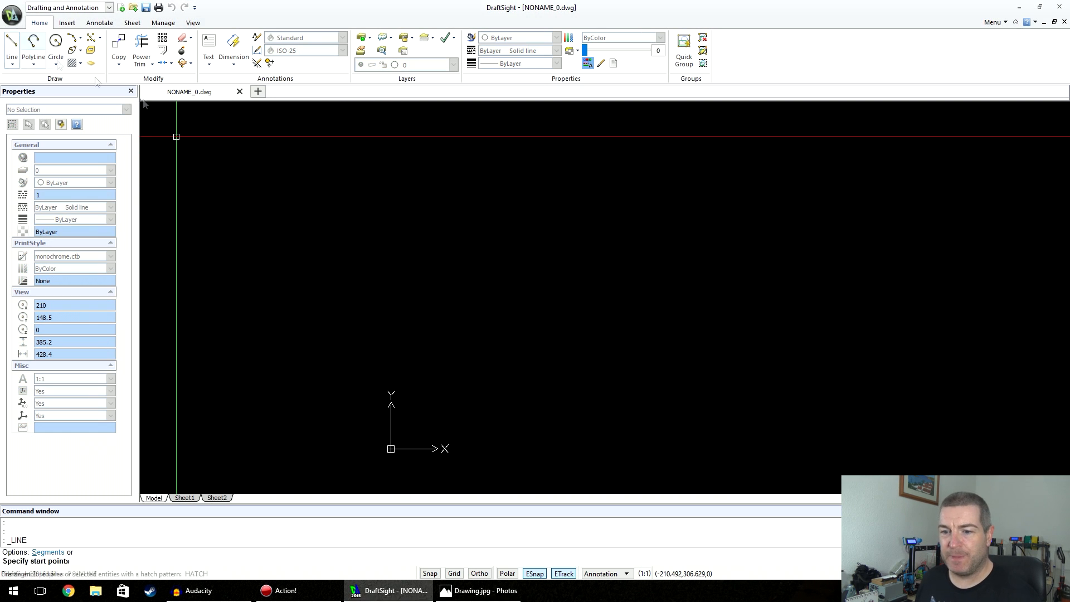
pyautogui.click(479, 573)
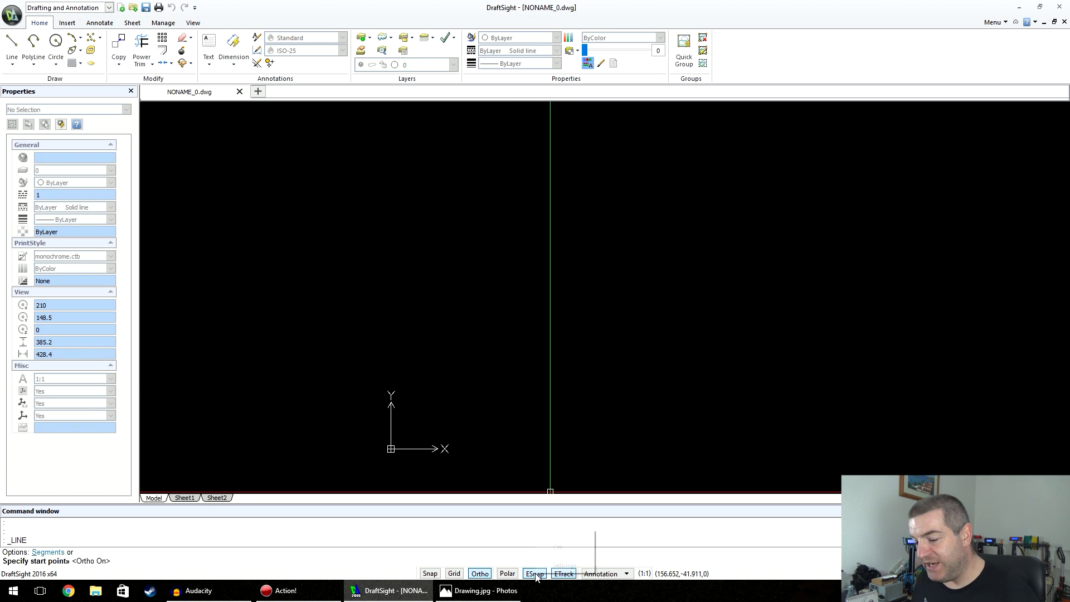
pyautogui.click(563, 565)
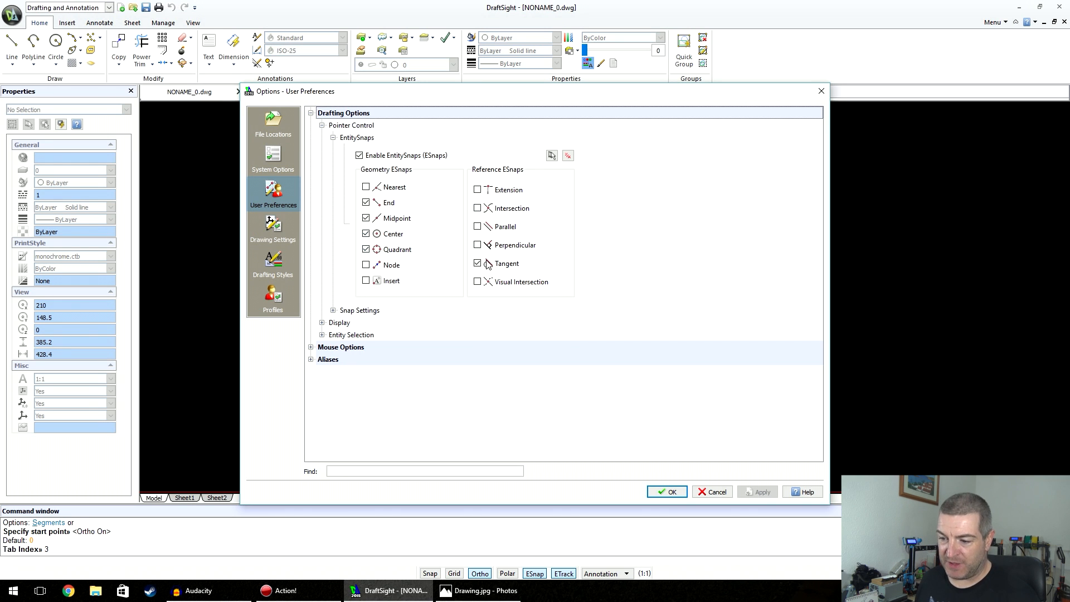
pyautogui.click(477, 208)
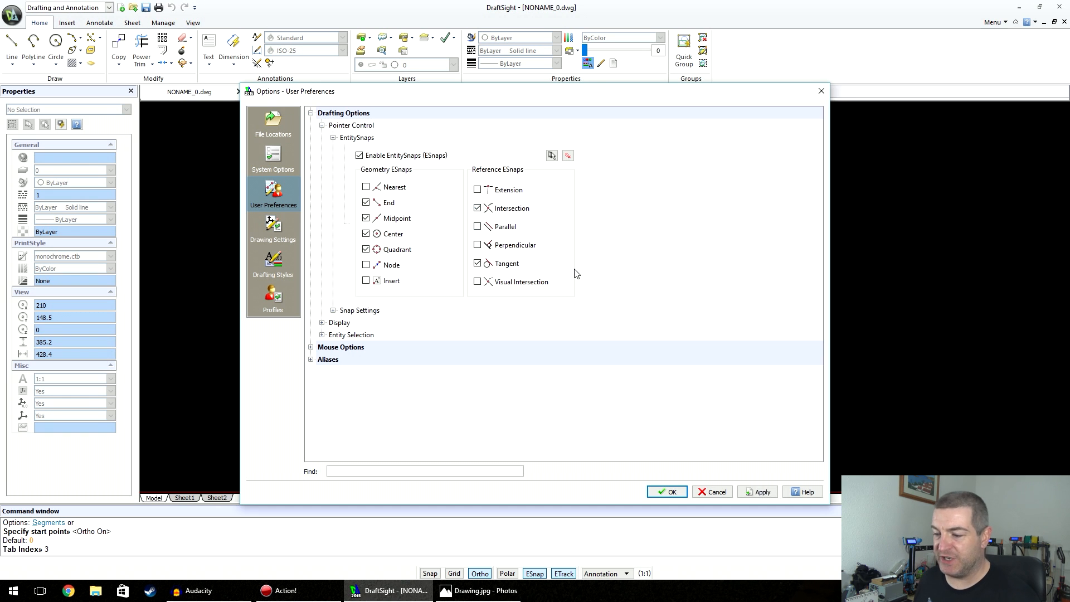
pyautogui.click(667, 492)
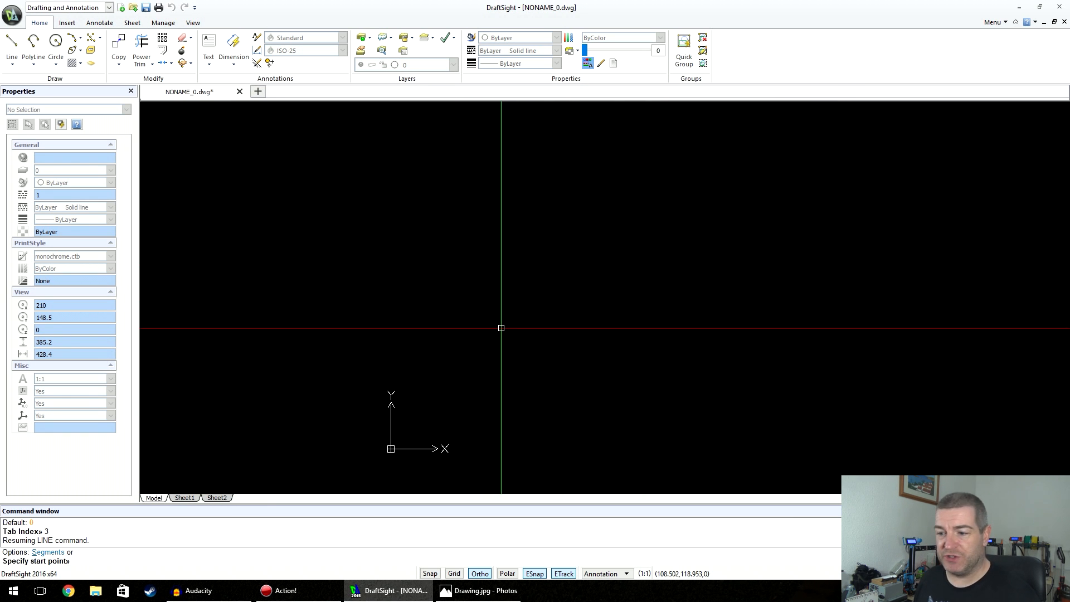
# Draw a vertical line and, from its upper end, a horizontal line about 206 units long towards the right
pyautogui.click(439, 417)
pyautogui.click(497, 190)
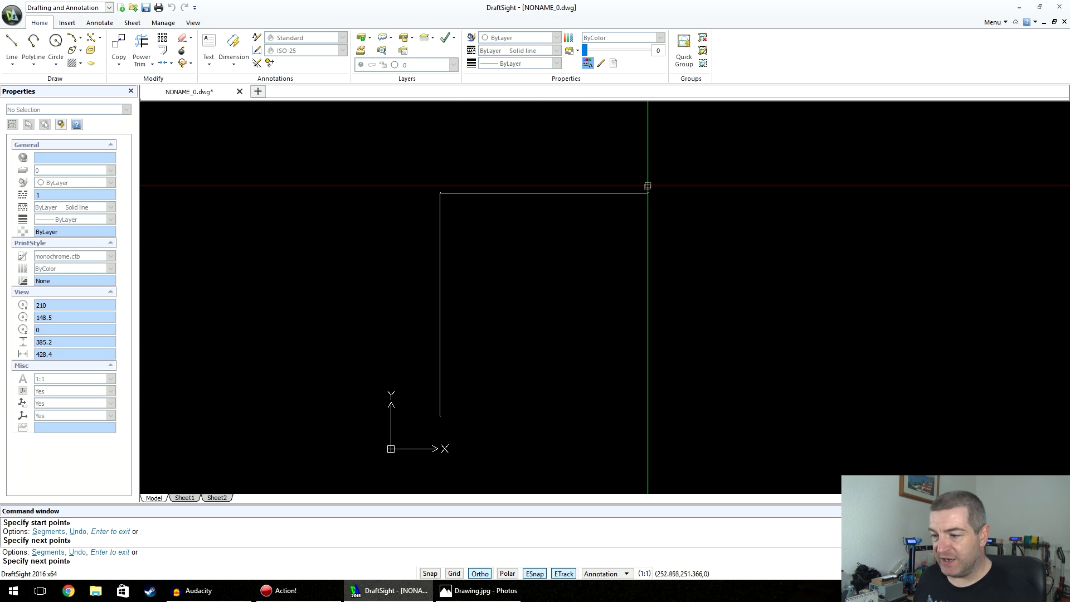
pyautogui.click(650, 193)
pyautogui.moveTo(528, 295)
pyautogui.mouseDown(button='middle')
pyautogui.moveTo(538, 275)
pyautogui.moveTo(490, 273)
pyautogui.moveTo(510, 291)
pyautogui.moveTo(502, 268)
pyautogui.mouseUp(button='middle')
pyautogui.scroll(-1, 523, 267)
pyautogui.scroll(-2, 523, 267)
pyautogui.scroll(4, 521, 265)
pyautogui.moveTo(519, 247)
pyautogui.mouseDown(button='middle')
pyautogui.moveTo(521, 256)
pyautogui.moveTo(511, 248)
pyautogui.mouseUp(button='middle')
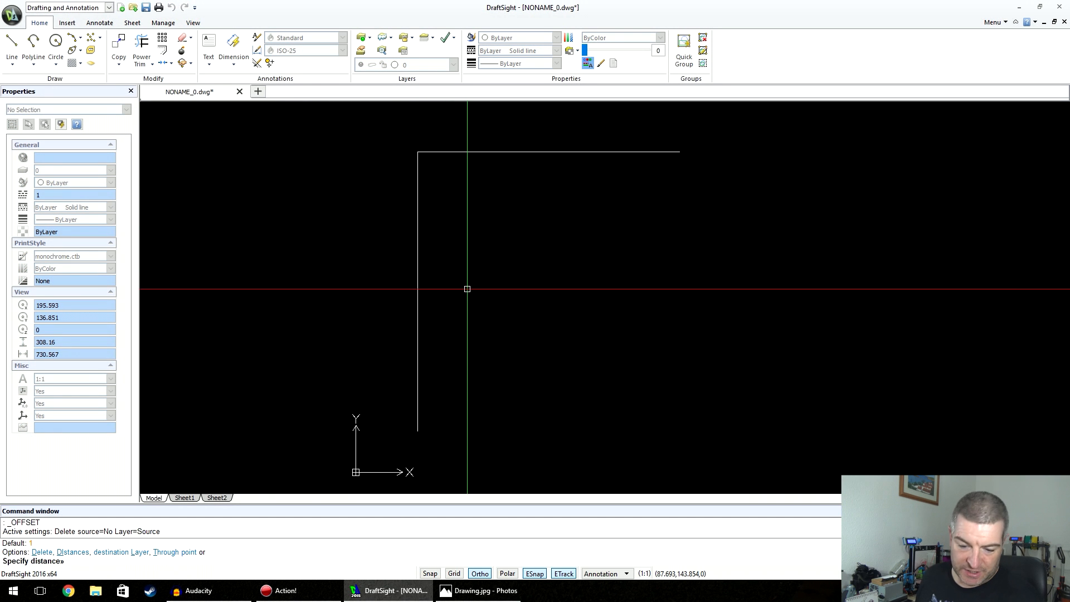
pyautogui.write('d')
pyautogui.press('Return')
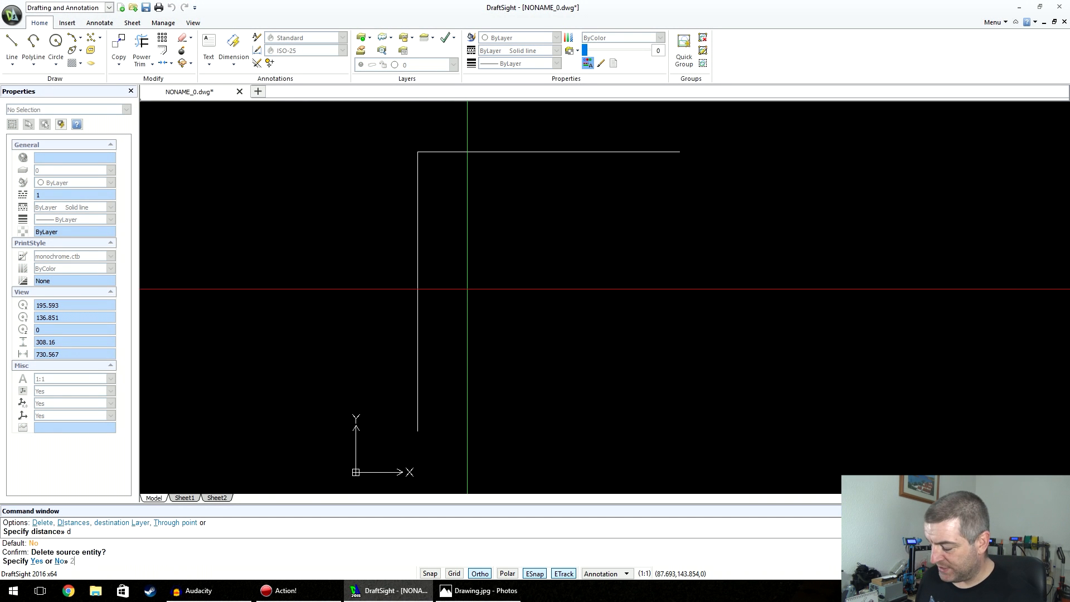
pyautogui.write('24')
pyautogui.press('Return')
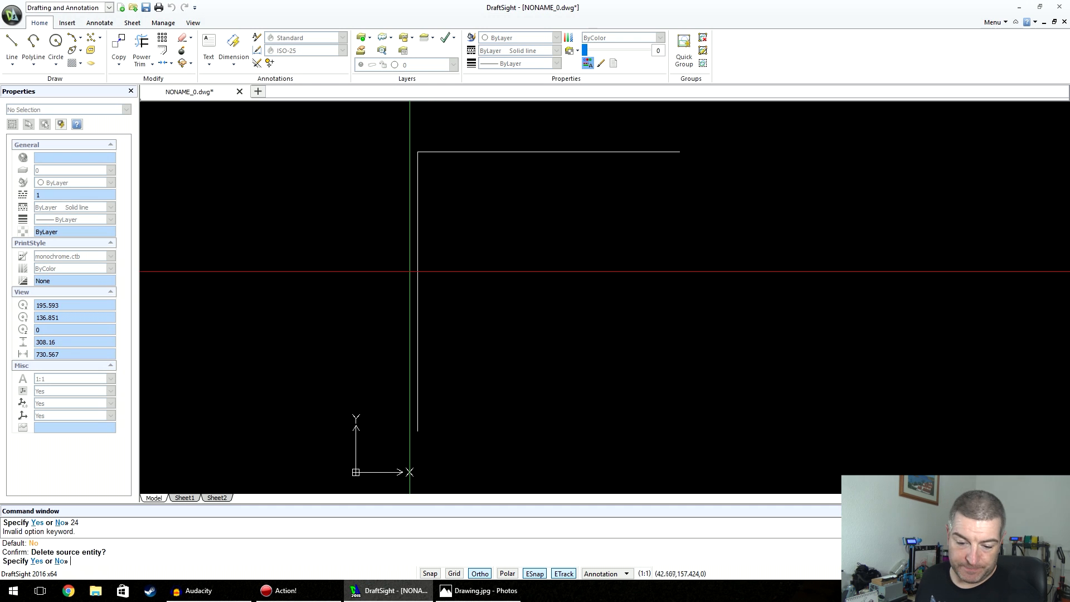
pyautogui.press('Escape')
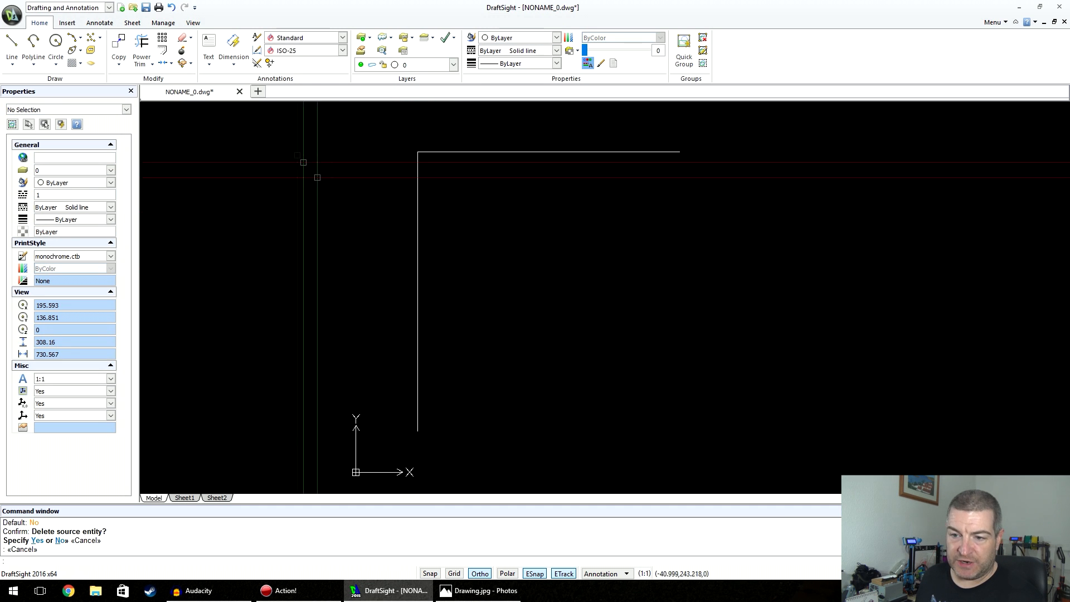
# Offset the vertical line by 24 to its right side
pyautogui.click(163, 52)
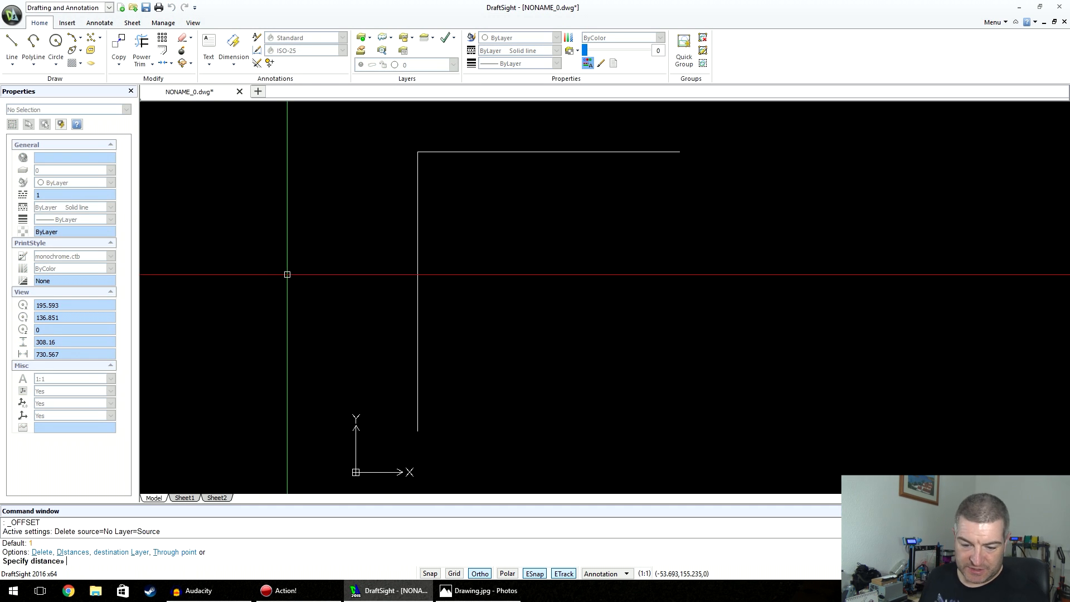
pyautogui.write('24')
pyautogui.press('Return')
pyautogui.click(418, 265)
pyautogui.click(505, 267)
pyautogui.press('Escape')
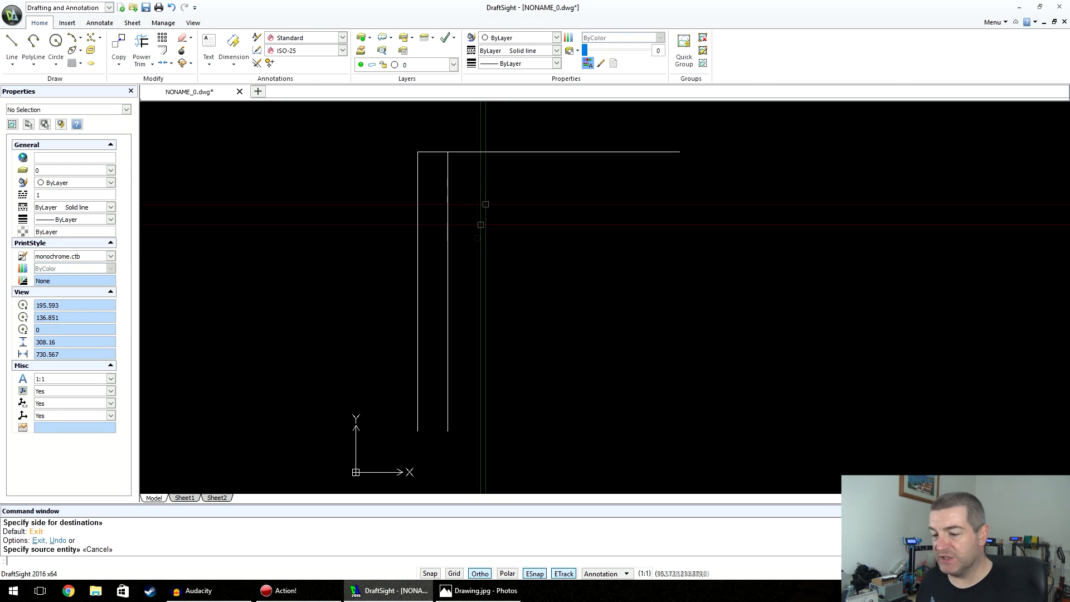
pyautogui.click(568, 216)
pyautogui.click(510, 135)
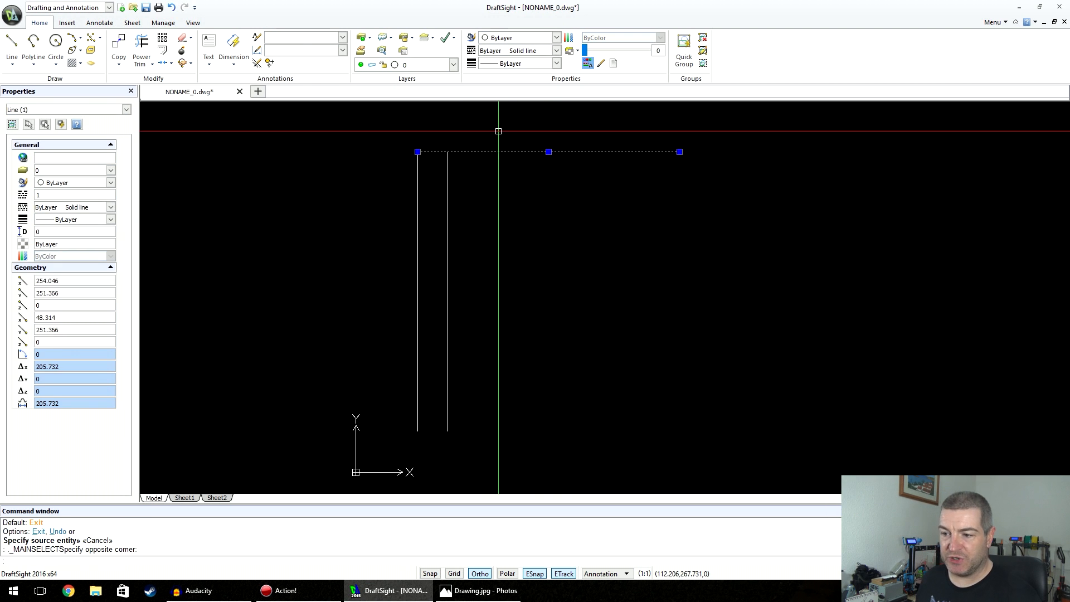
pyautogui.press('Escape')
pyautogui.press('Escape')
# Move the horizontal line straight down so it crosses both vertical lines near their lower ends
pyautogui.click(132, 64)
pyautogui.click(119, 63)
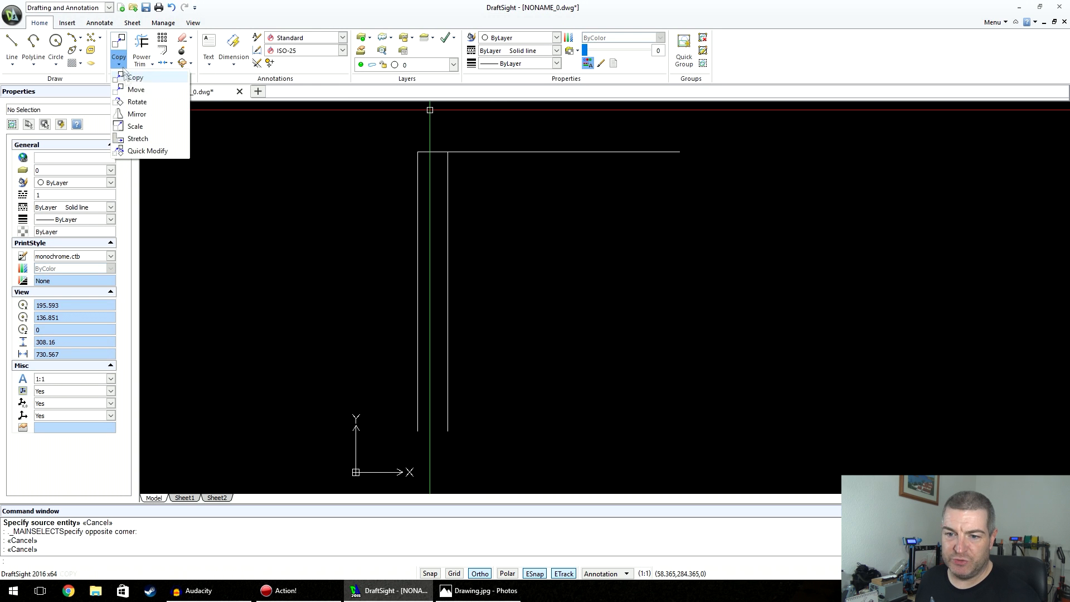
pyautogui.click(146, 90)
pyautogui.click(559, 152)
pyautogui.press('Return')
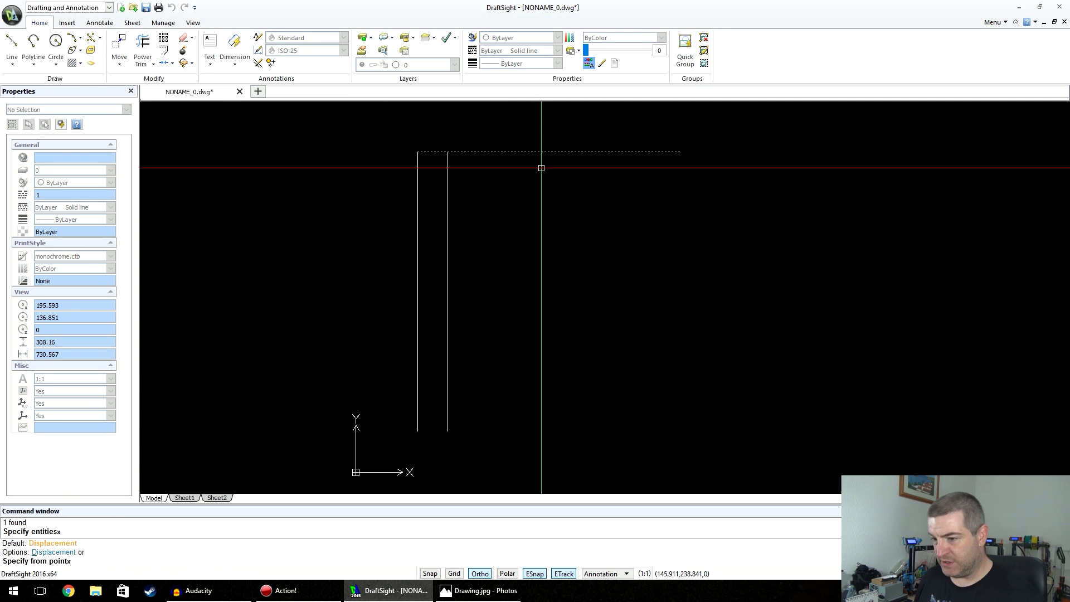
pyautogui.click(525, 173)
pyautogui.click(544, 376)
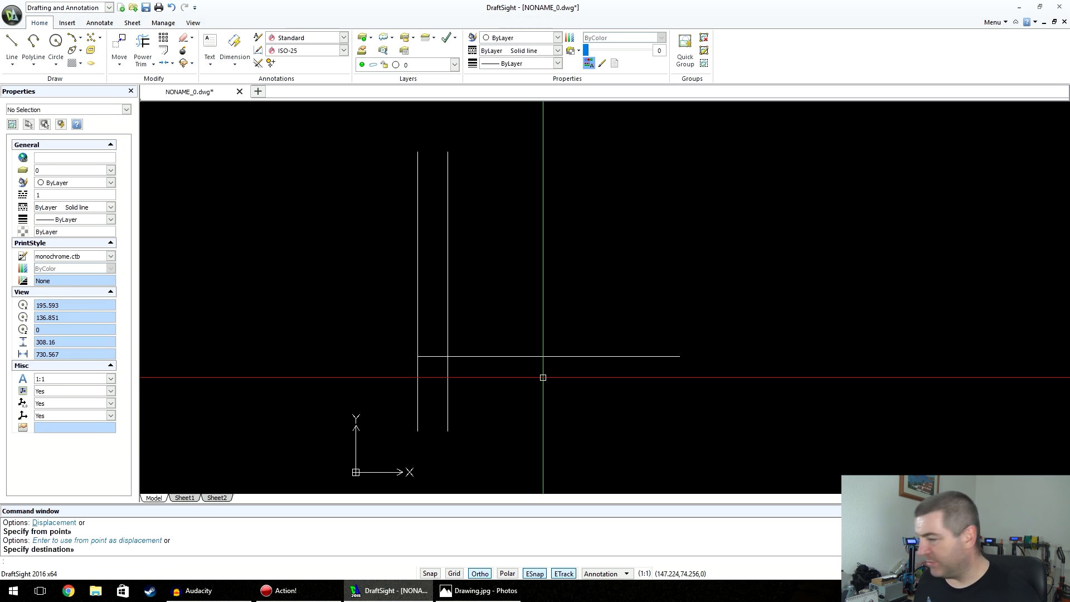
# Trim away the parts of both vertical lines above the horizontal line, using all entities as cutting edges
pyautogui.click(152, 65)
pyautogui.click(162, 109)
pyautogui.press('Return')
pyautogui.moveTo(511, 329); pyautogui.dragTo(399, 287)
pyautogui.scroll(4, 457, 379)
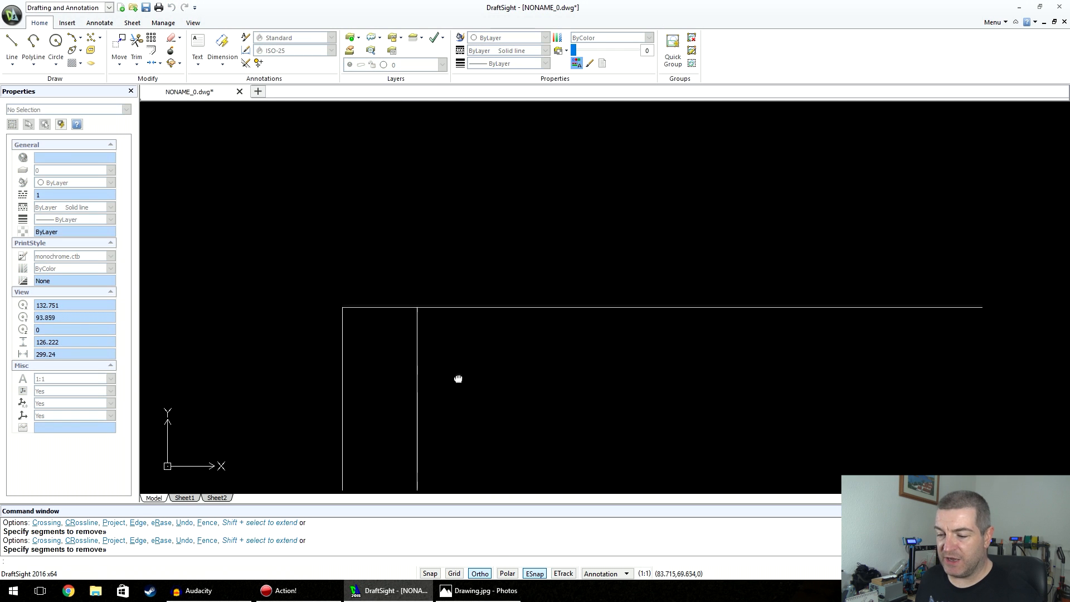
pyautogui.moveTo(457, 379); pyautogui.dragTo(495, 263, button='middle')
# Trim off the part of the horizontal line that extends beyond the right vertical line
pyautogui.click(137, 65)
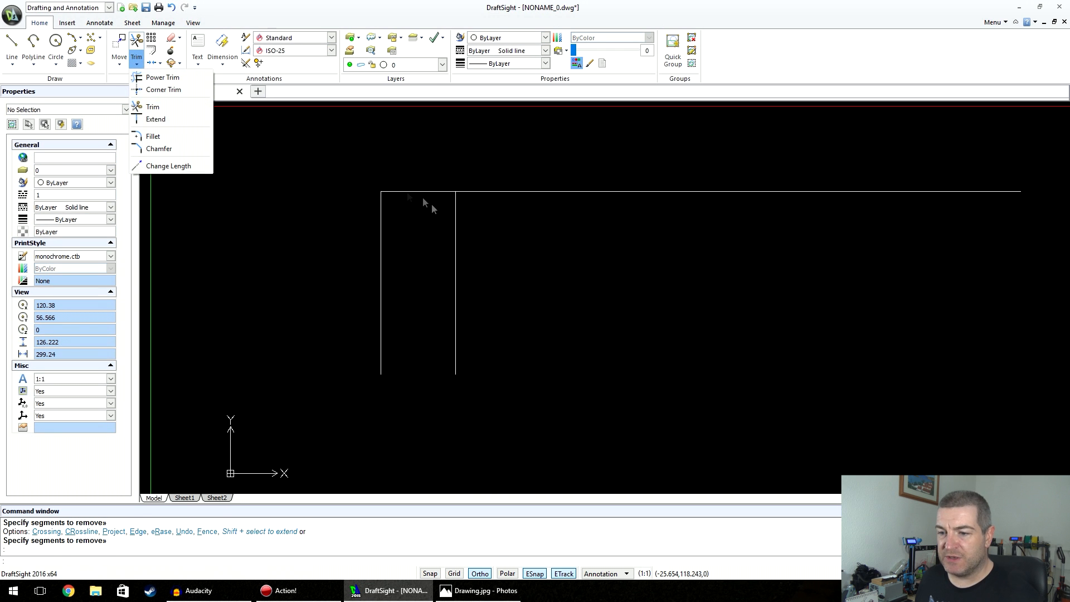
pyautogui.click(159, 107)
pyautogui.press('Return')
pyautogui.click(549, 192)
pyautogui.moveTo(529, 274); pyautogui.dragTo(557, 244, button='middle')
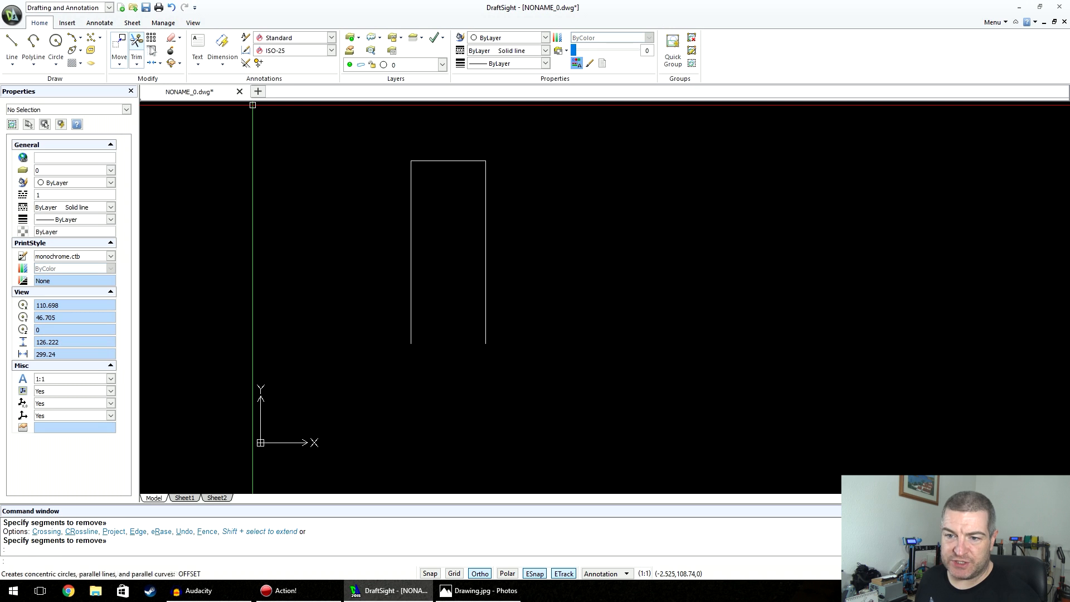
# Offset the top horizontal line downward by 63
pyautogui.click(151, 50)
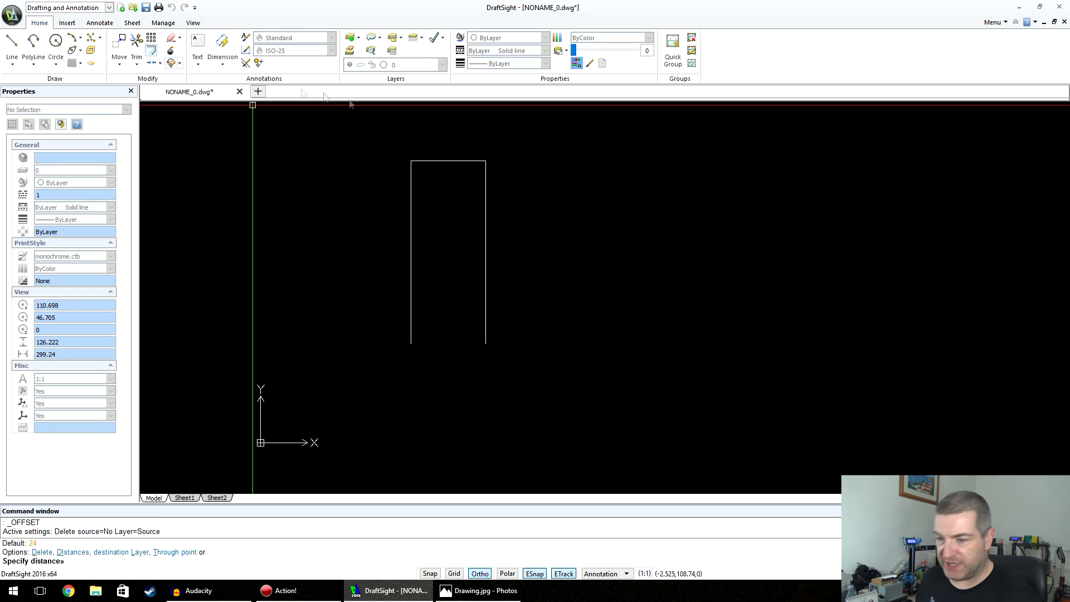
pyautogui.write('63')
pyautogui.press('Return')
pyautogui.click(439, 163)
pyautogui.click(430, 198)
pyautogui.press('Escape')
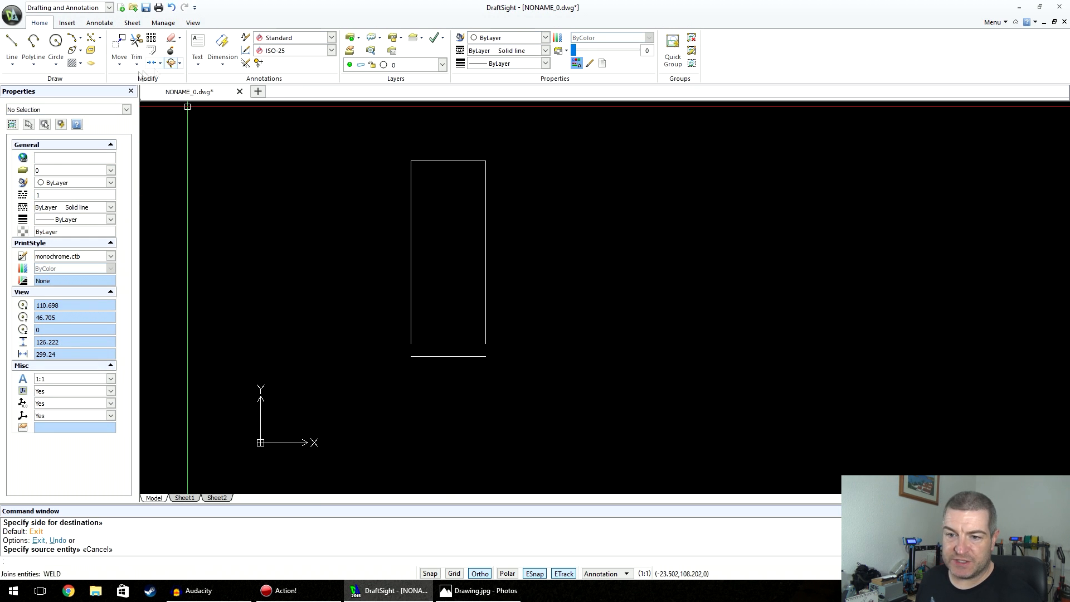
# Extend both vertical lines down to the lower horizontal line to close the rectangle
pyautogui.click(137, 64)
pyautogui.click(152, 115)
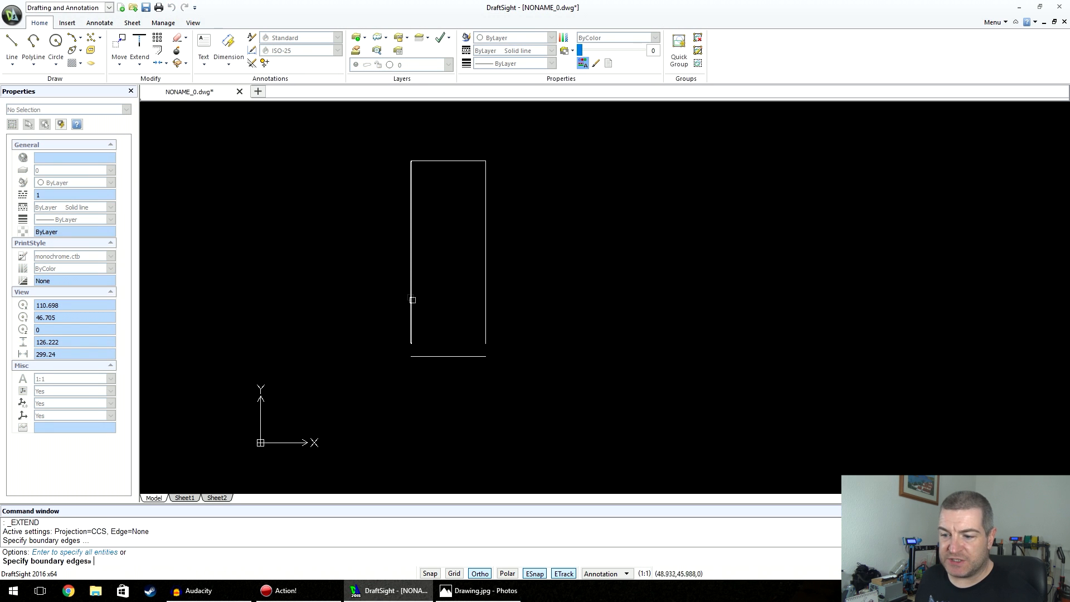
pyautogui.click(435, 356)
pyautogui.press('Return')
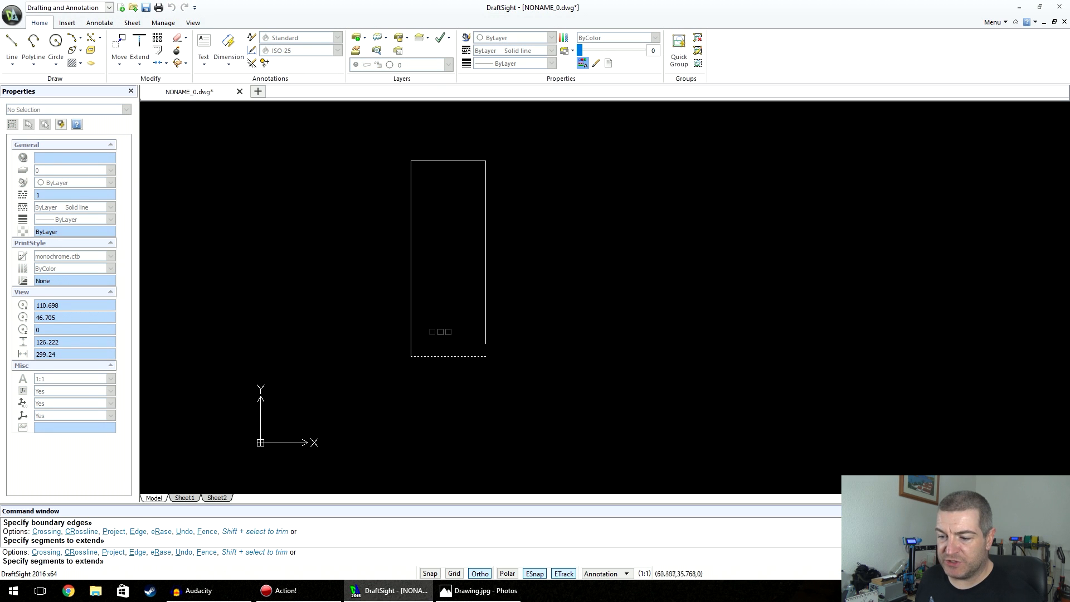
pyautogui.click(485, 330)
pyautogui.press('Return')
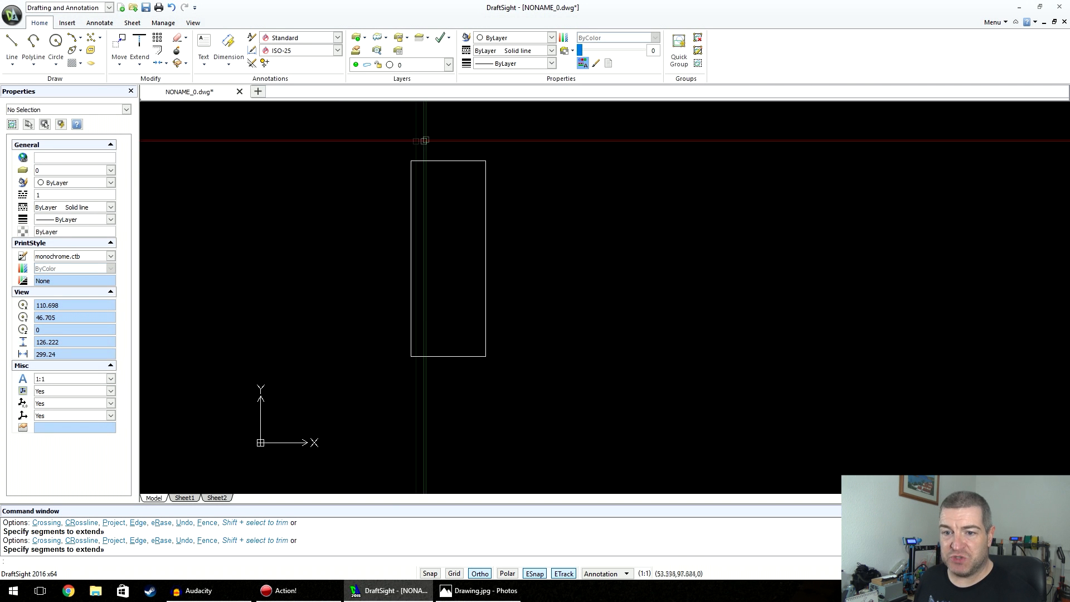
# Draw a vertical centre line from the midpoint of the rectangle's top edge to the midpoint of its bottom edge
pyautogui.click(12, 45)
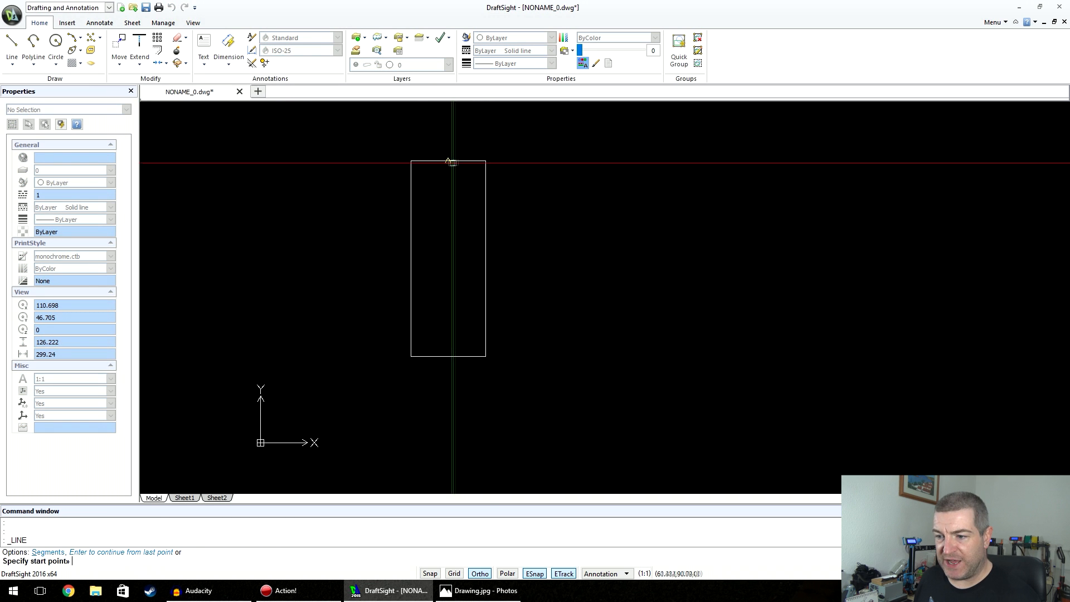
pyautogui.click(448, 162)
pyautogui.click(448, 356)
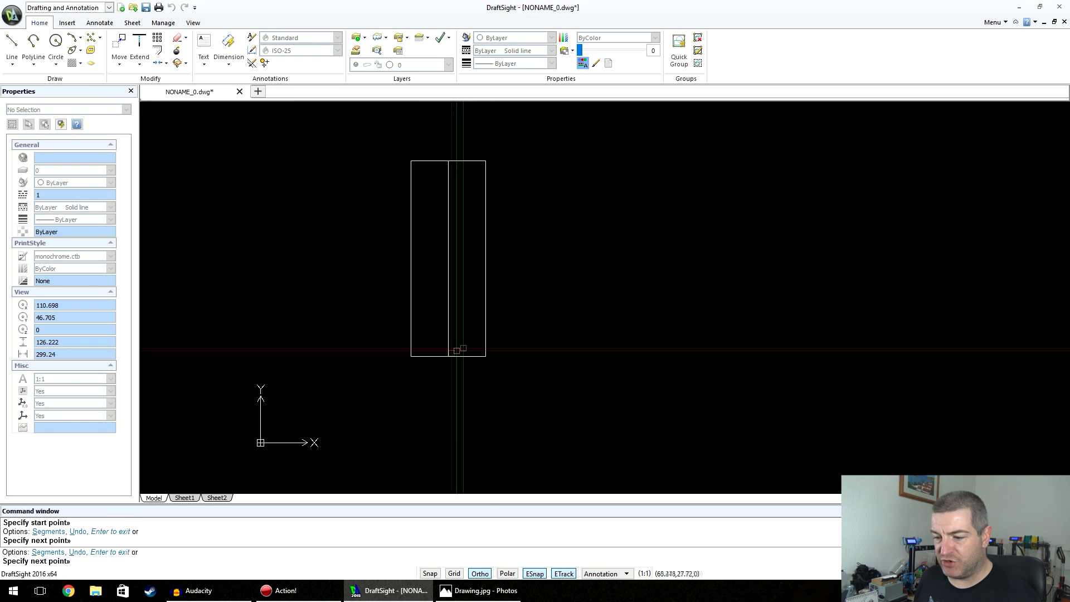
pyautogui.press('Return')
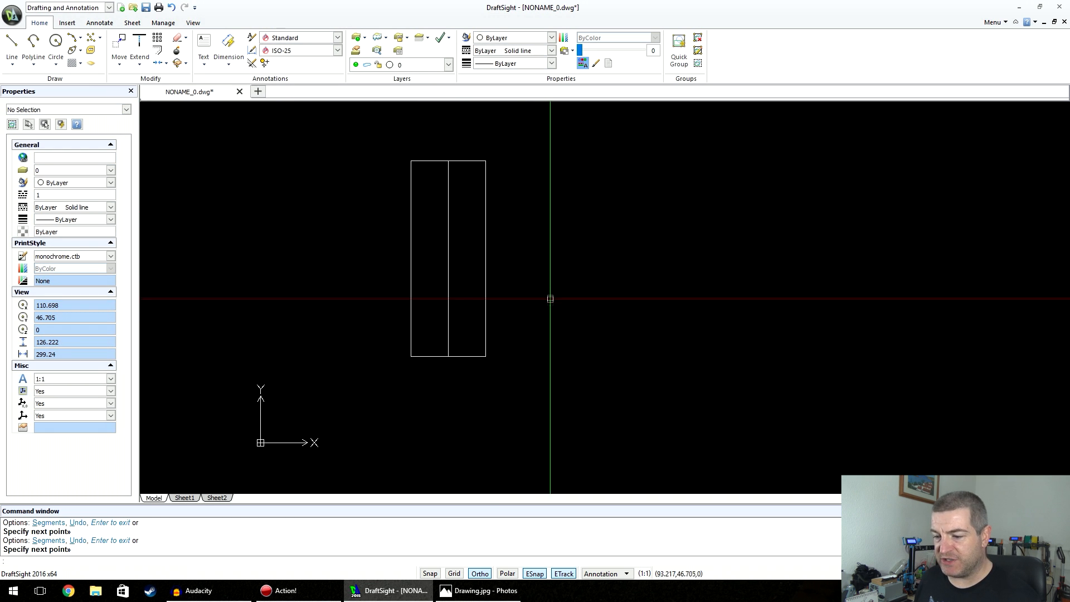
# Offset the vertical centre line by 6 to the right and to the left
pyautogui.click(158, 49)
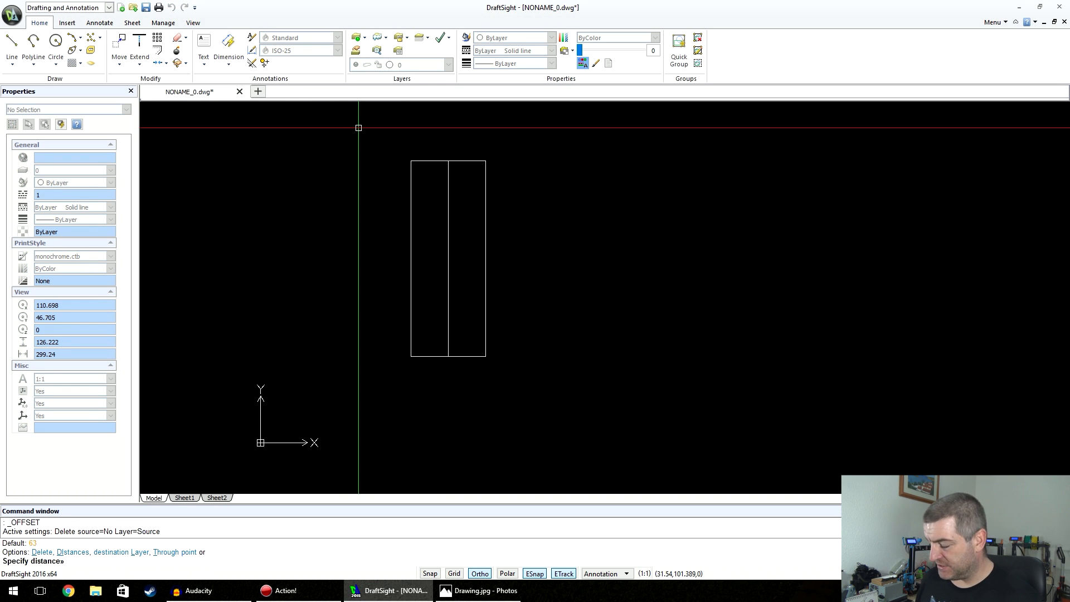
pyautogui.write('6')
pyautogui.press('Return')
pyautogui.click(447, 191)
pyautogui.click(496, 193)
pyautogui.click(448, 189)
pyautogui.click(367, 192)
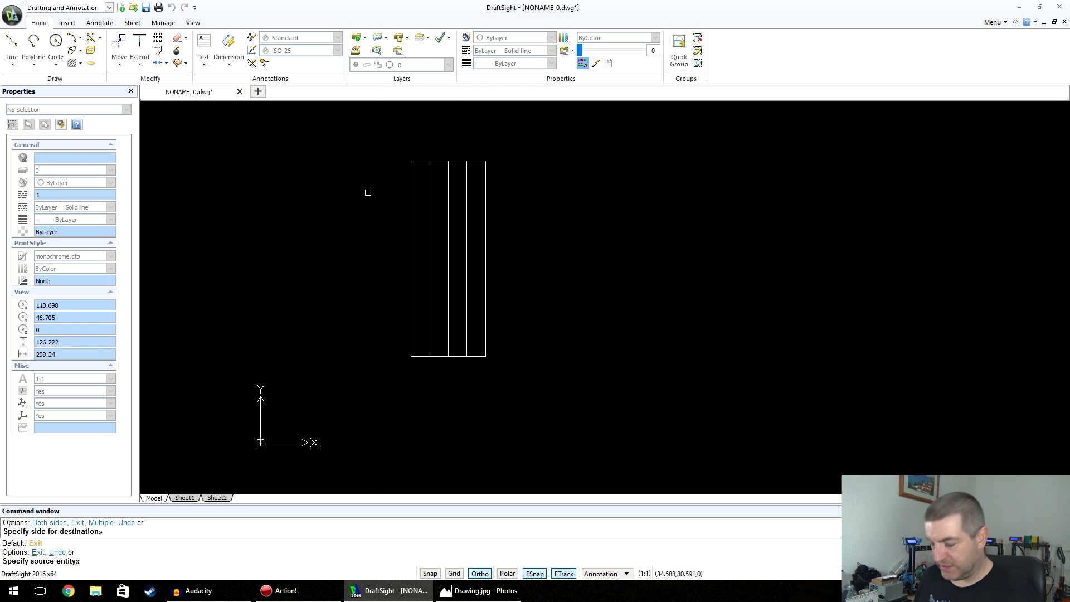
pyautogui.press('Return')
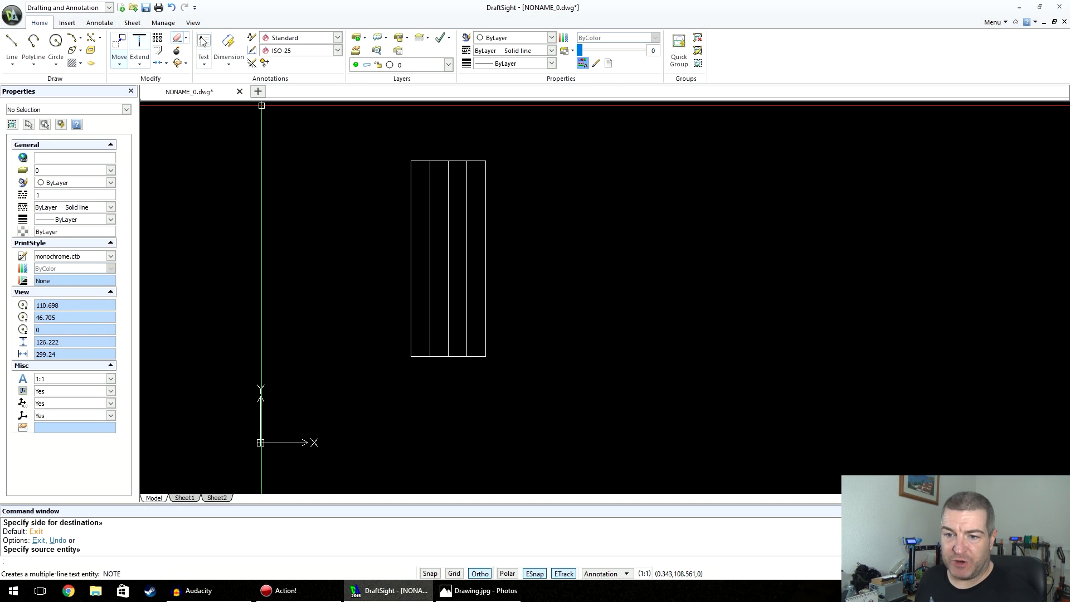
# Offset the rectangle's bottom edge upward by 50
pyautogui.click(158, 51)
pyautogui.write('50')
pyautogui.press('Return')
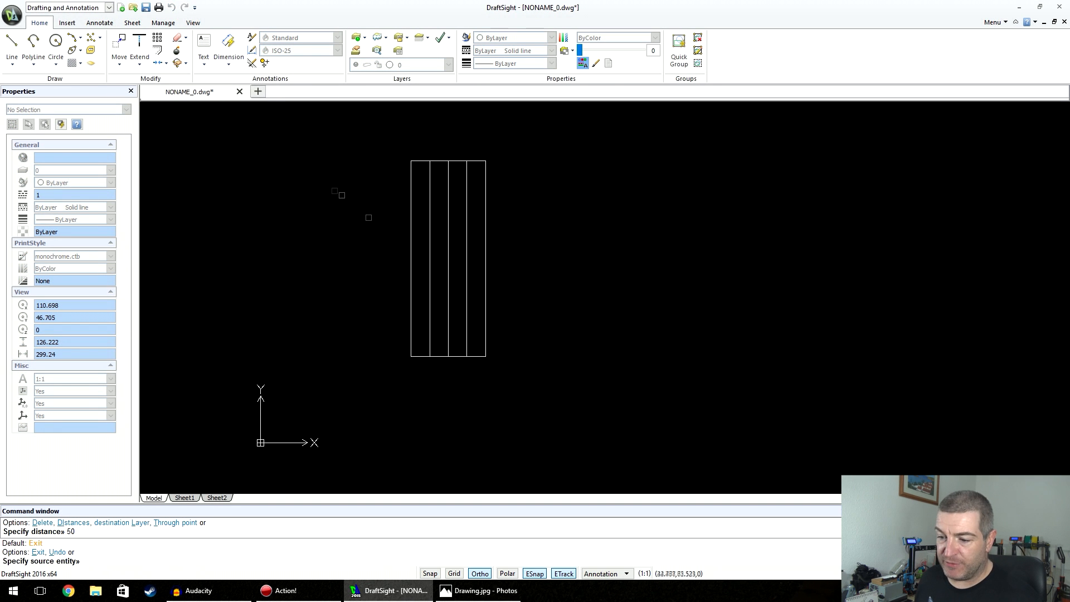
pyautogui.click(440, 359)
pyautogui.click(364, 228)
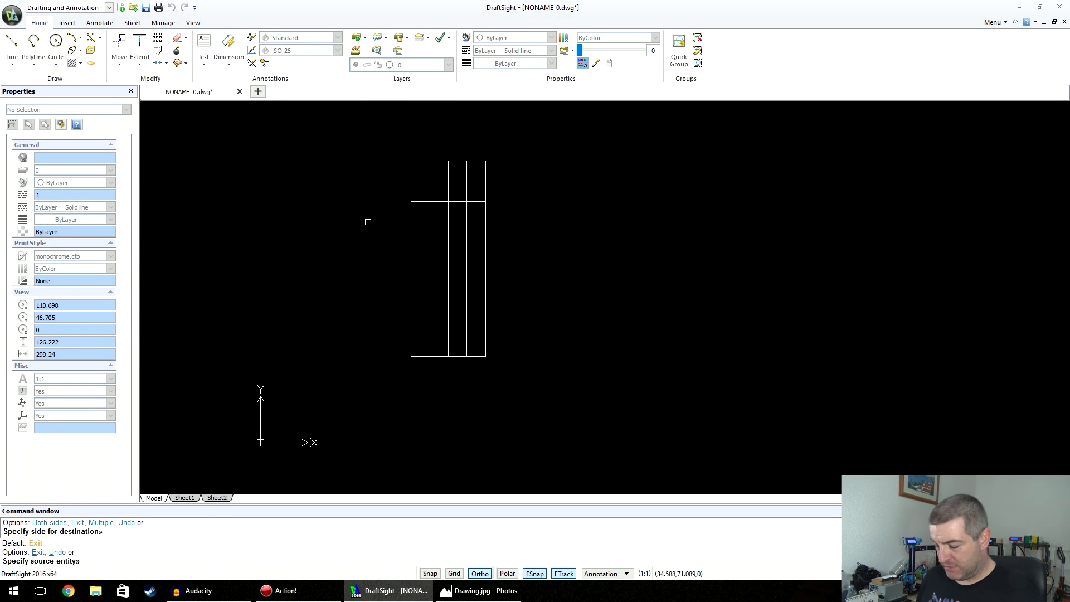
pyautogui.press('Escape')
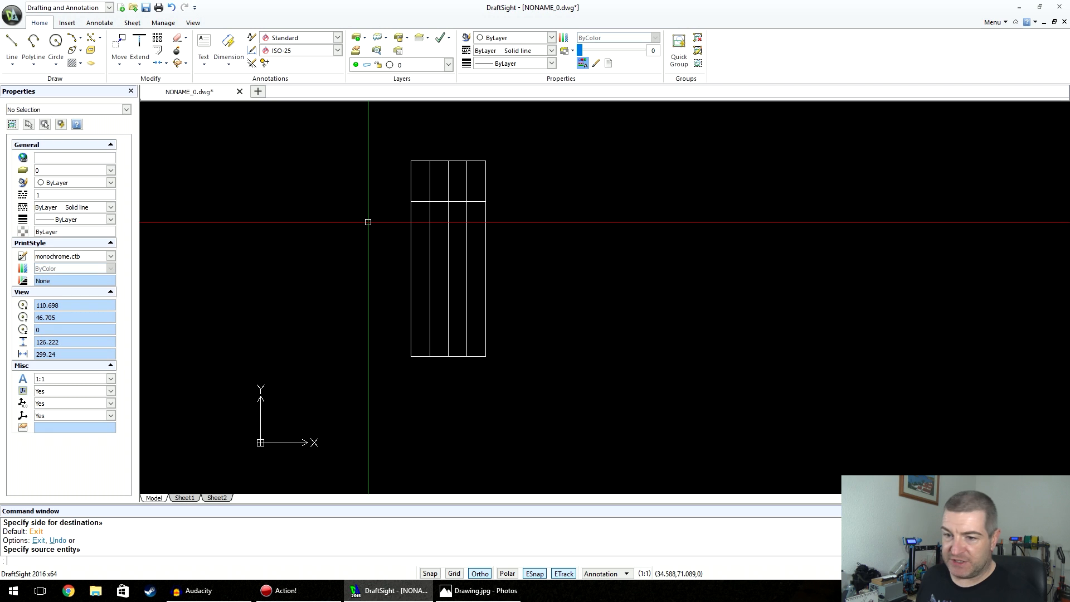
# Trim away both upper corners outside the inner vertical lines and the part of the centre line above the horizontal line
pyautogui.click(140, 64)
pyautogui.click(156, 106)
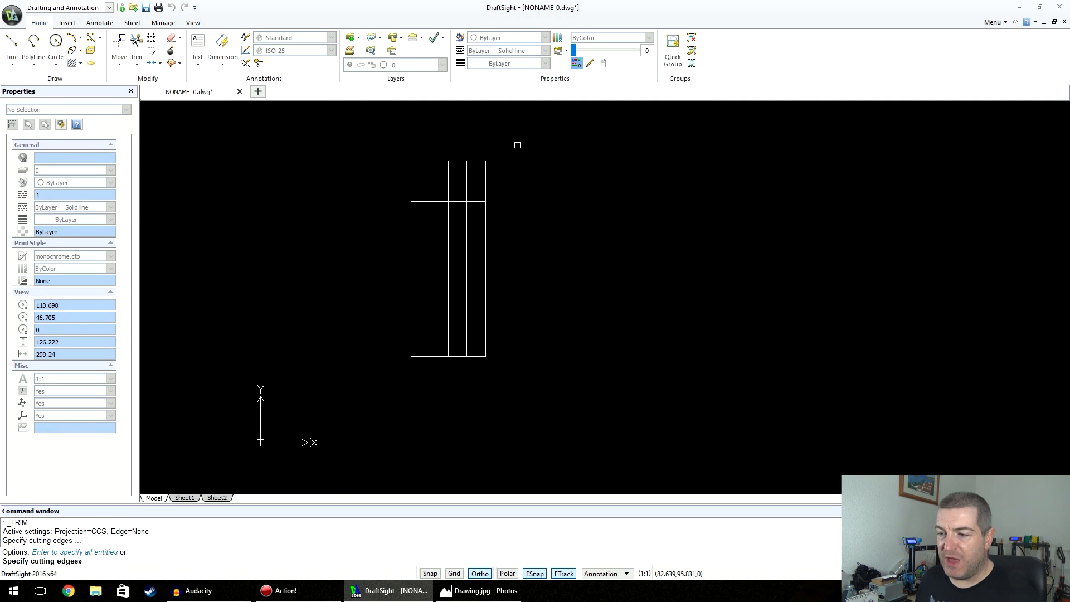
pyautogui.click(391, 398)
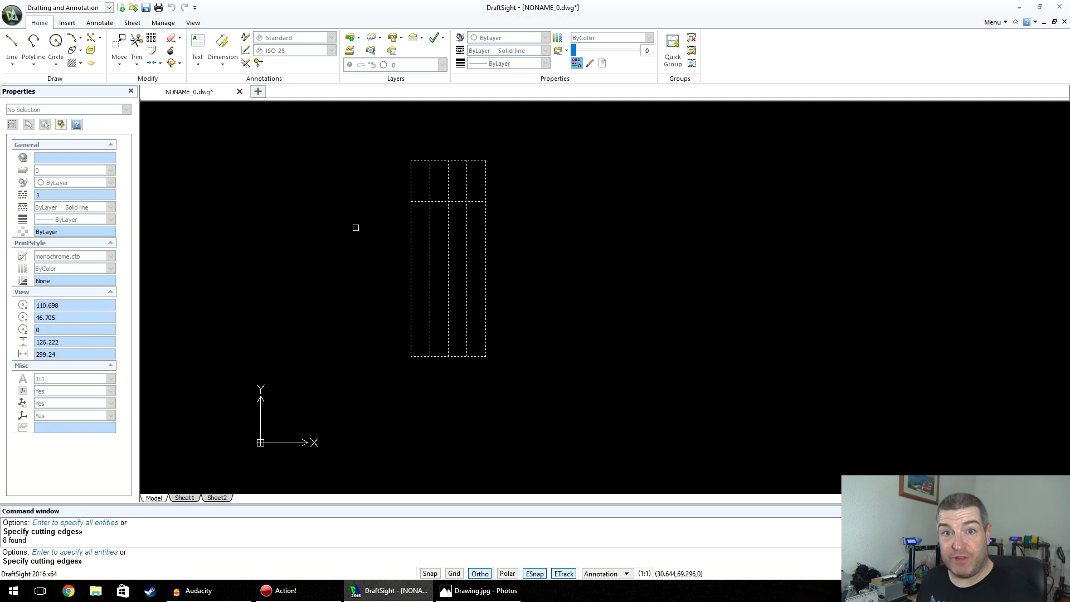
pyautogui.press('Return')
pyautogui.click(421, 161)
pyautogui.click(414, 173)
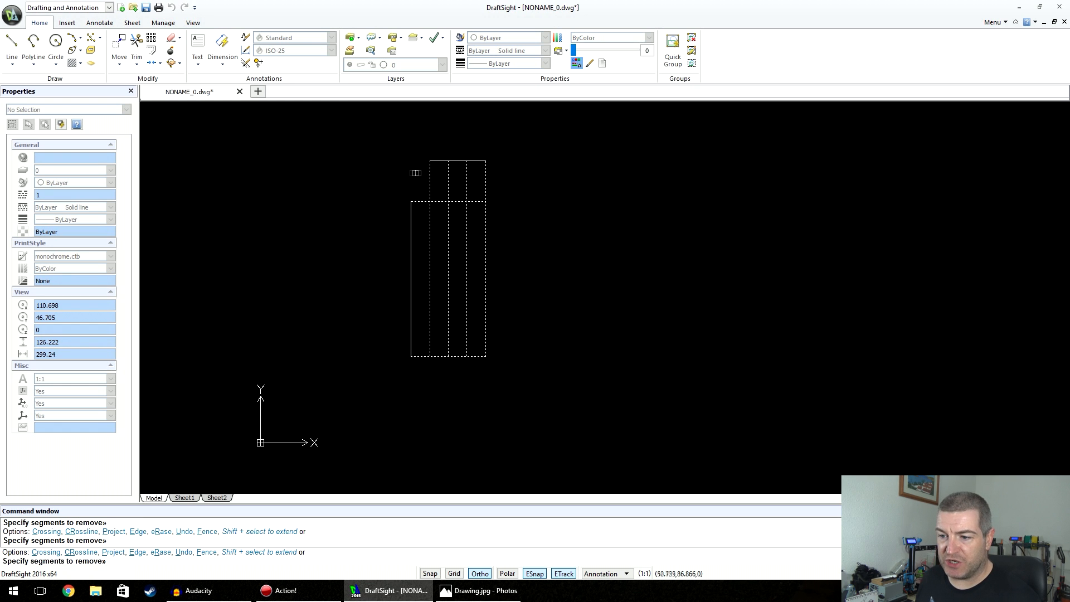
pyautogui.click(485, 169)
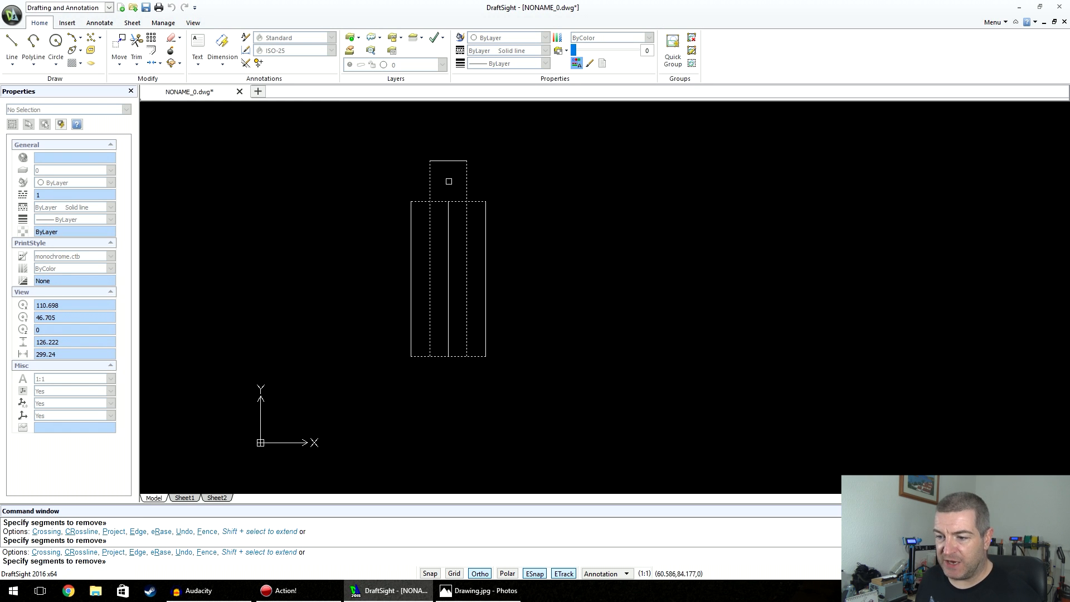
pyautogui.press('Return')
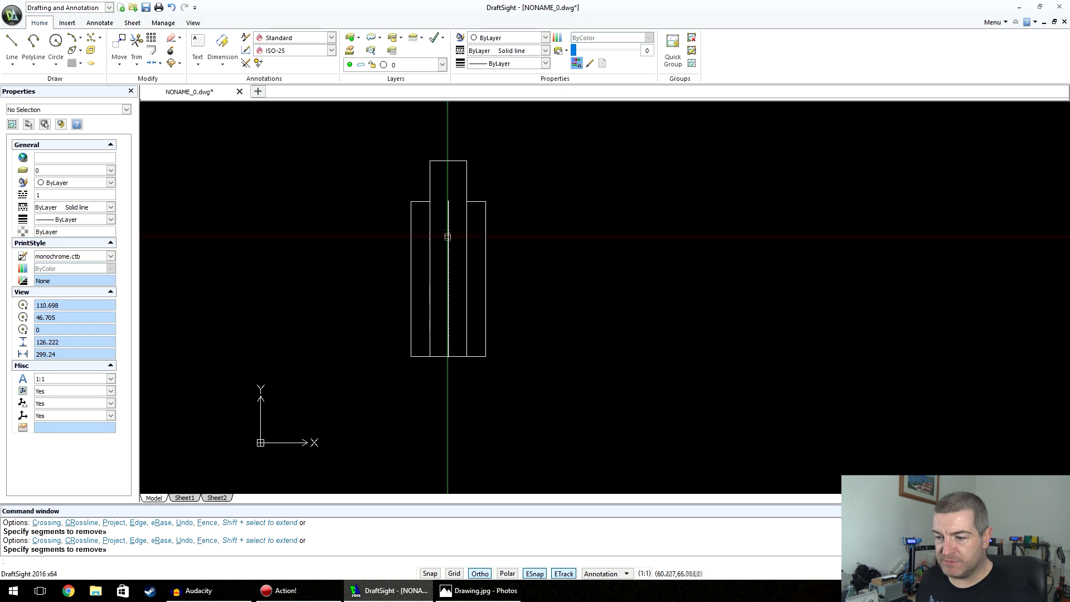
# Trim both inner vertical lines below the shoulder, using the horizontal shoulder line as the cutting edge
pyautogui.click(142, 51)
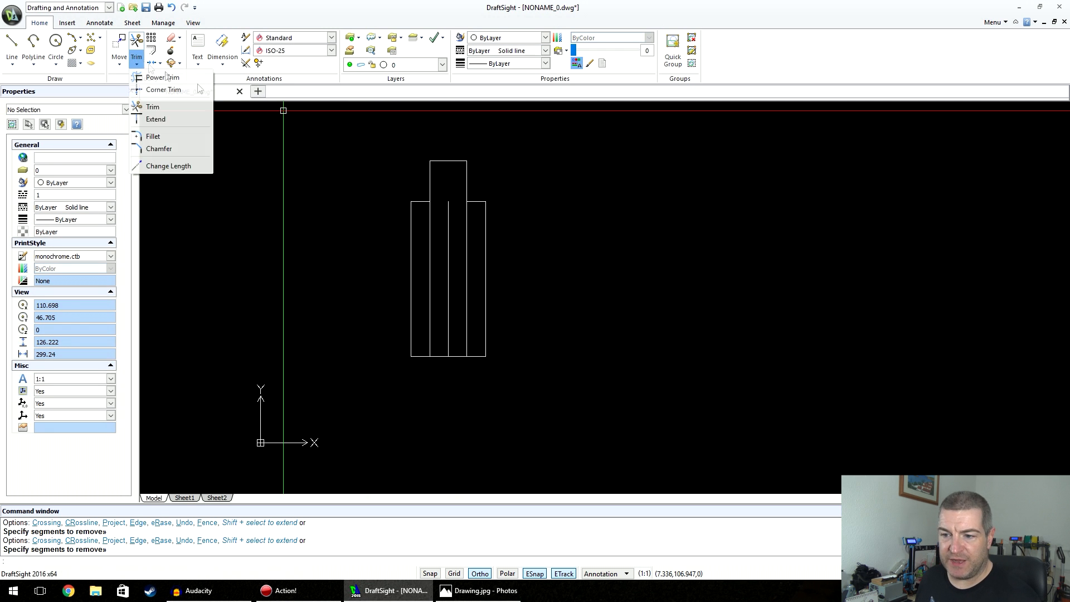
pyautogui.click(159, 115)
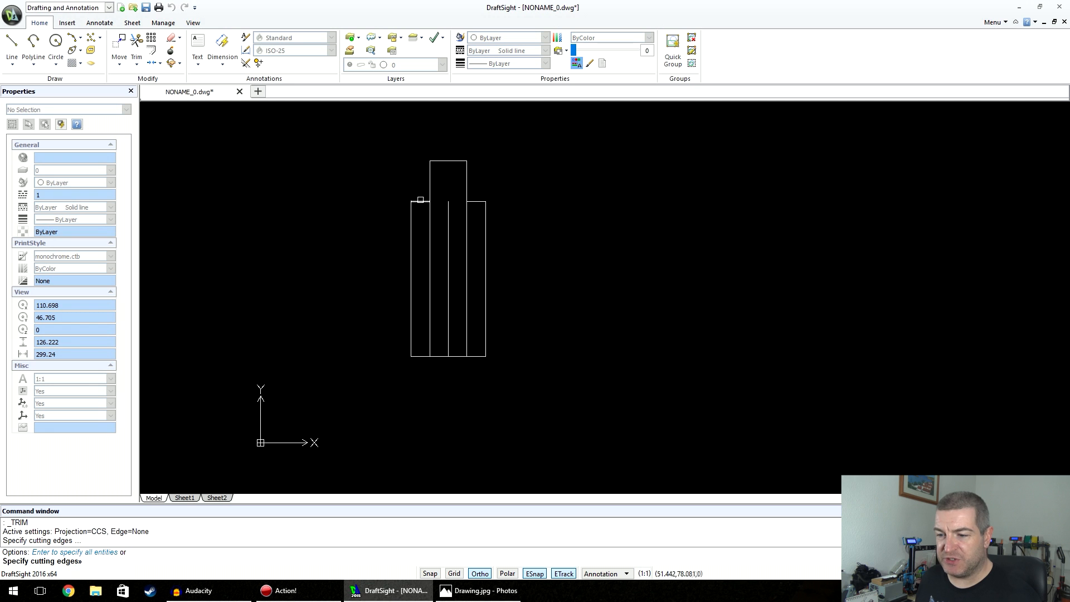
pyautogui.click(420, 201)
pyautogui.press('Return')
pyautogui.click(466, 215)
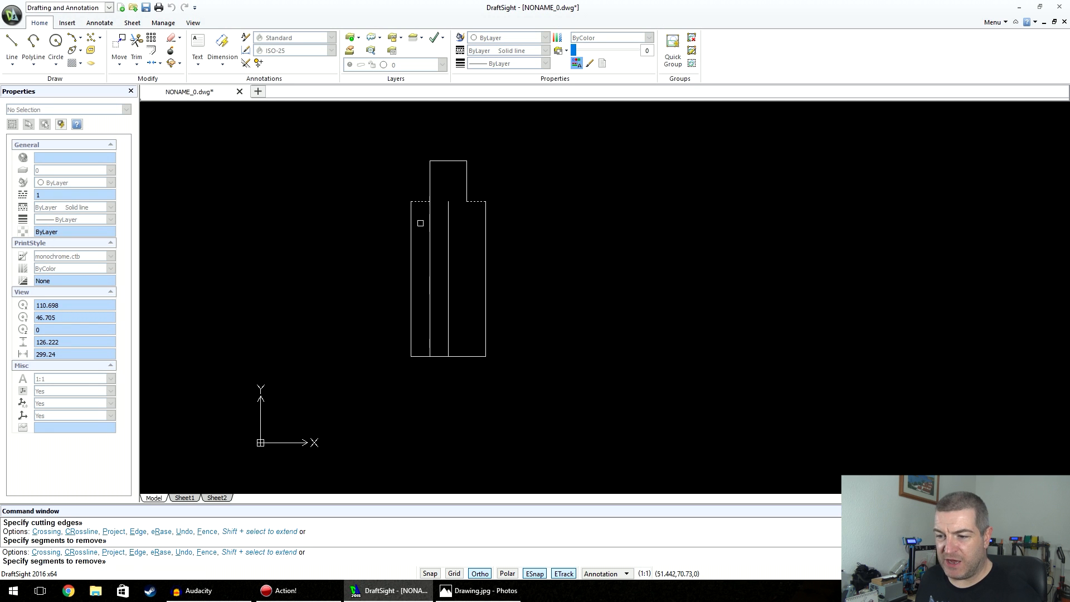
pyautogui.click(430, 221)
pyautogui.press('Return')
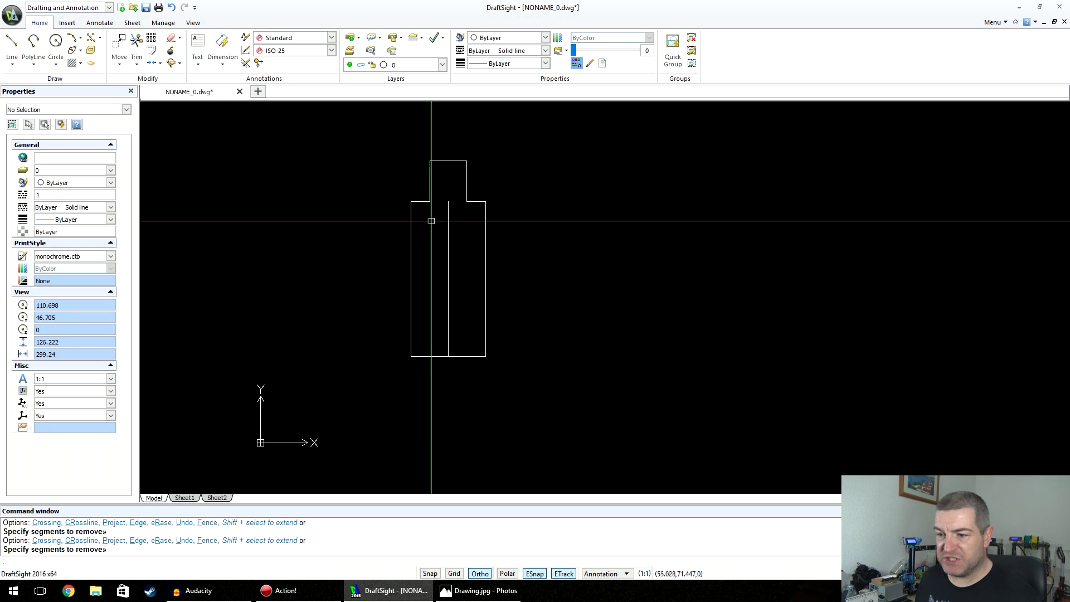
# Replace the left shoulder segment by extending the right one to the body's left edge, and delete the vertical centre line
pyautogui.click(421, 202)
pyautogui.press('Delete')
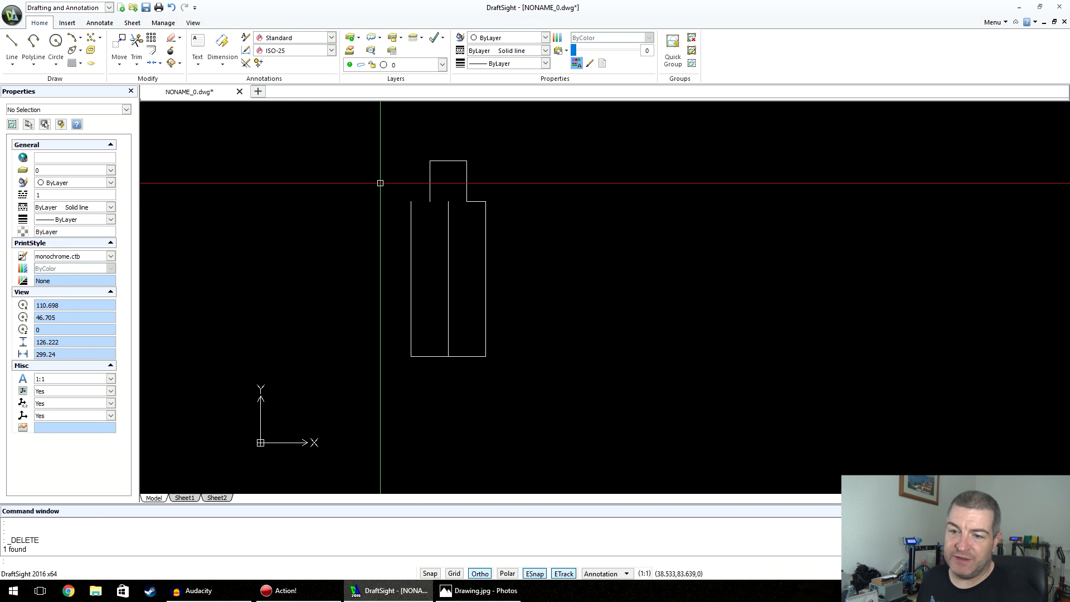
pyautogui.click(137, 65)
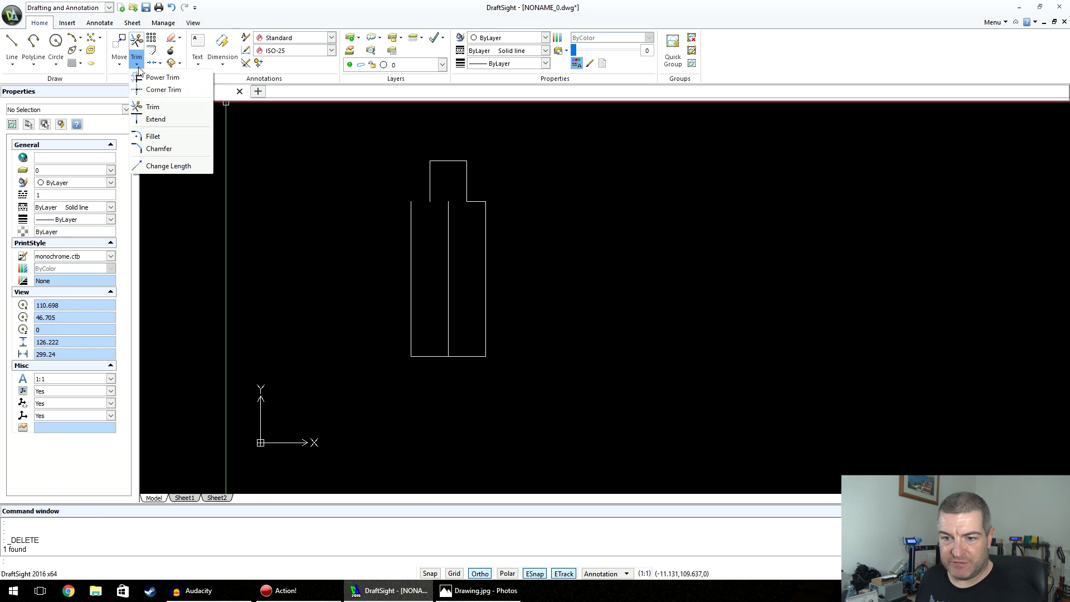
pyautogui.click(155, 119)
pyautogui.click(415, 209)
pyautogui.press('Return')
pyautogui.click(479, 202)
pyautogui.press('Escape')
pyautogui.click(447, 241)
pyautogui.press('Delete')
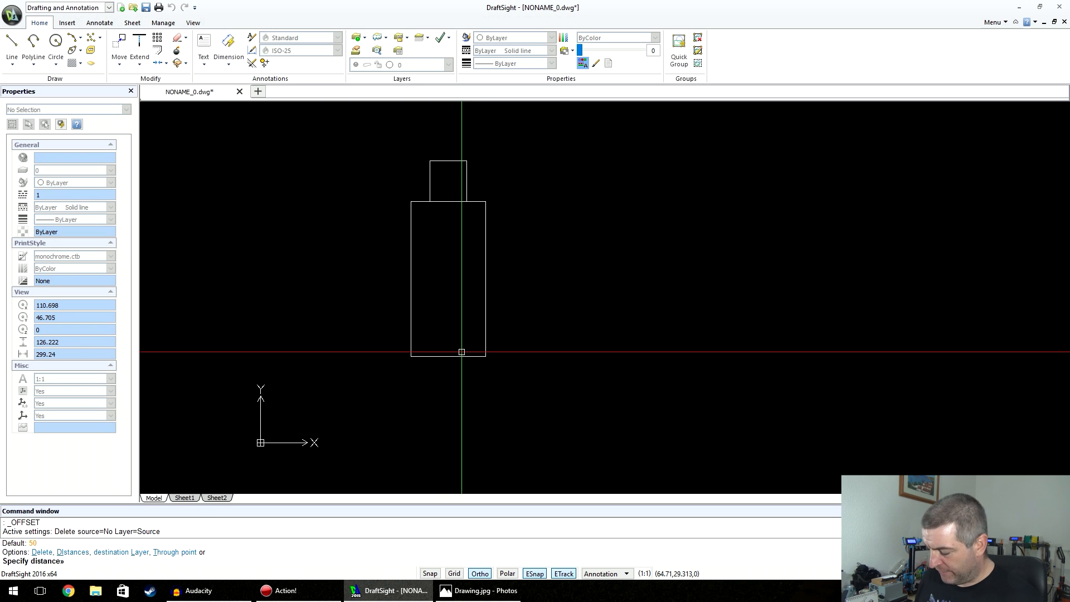
# Offset the body's bottom edge upward to place a horizontal line just below the shoulder line
pyautogui.write('.5')
pyautogui.press('Return')
pyautogui.click(461, 354)
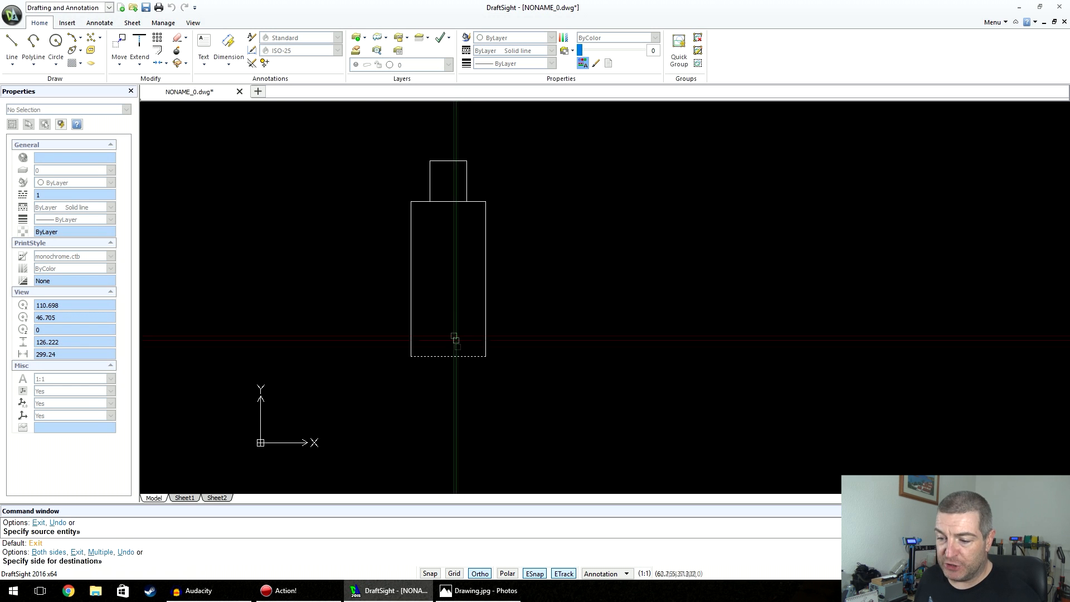
pyautogui.click(466, 234)
# Draw a vertical construction line from the midpoint of the neck's top edge down past both shoulder lines
pyautogui.moveTo(466, 234); pyautogui.dragTo(600, 248, button='middle')
pyautogui.scroll(4, 594, 223)
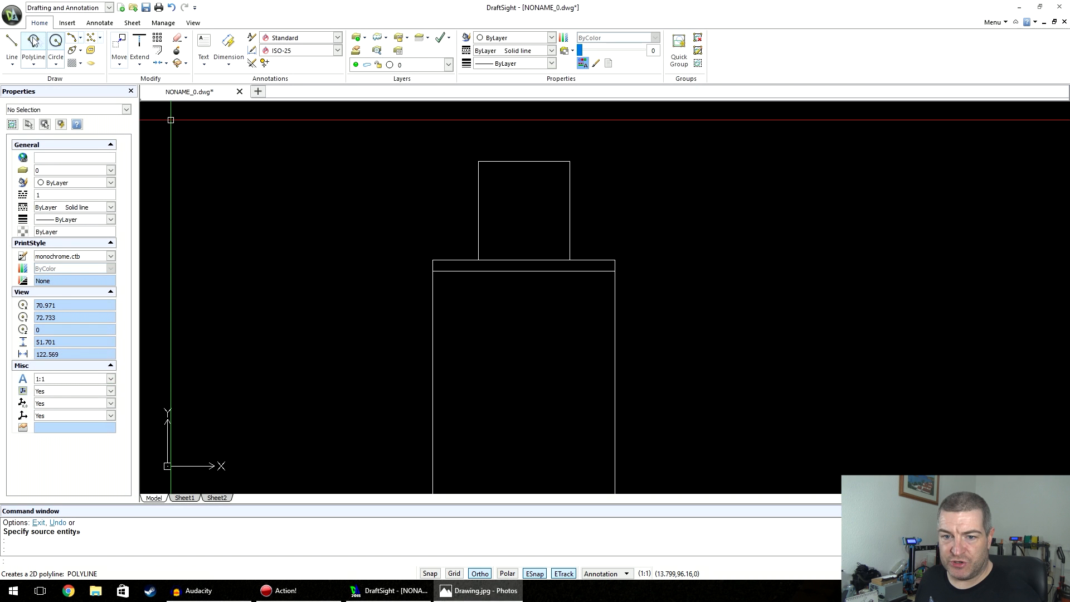
pyautogui.click(34, 41)
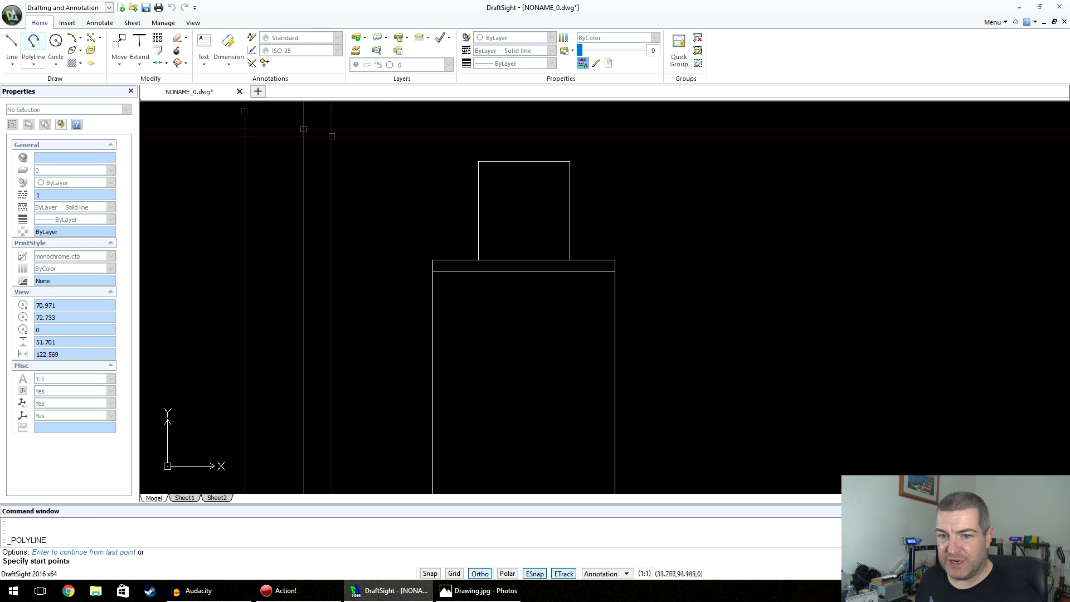
pyautogui.click(13, 44)
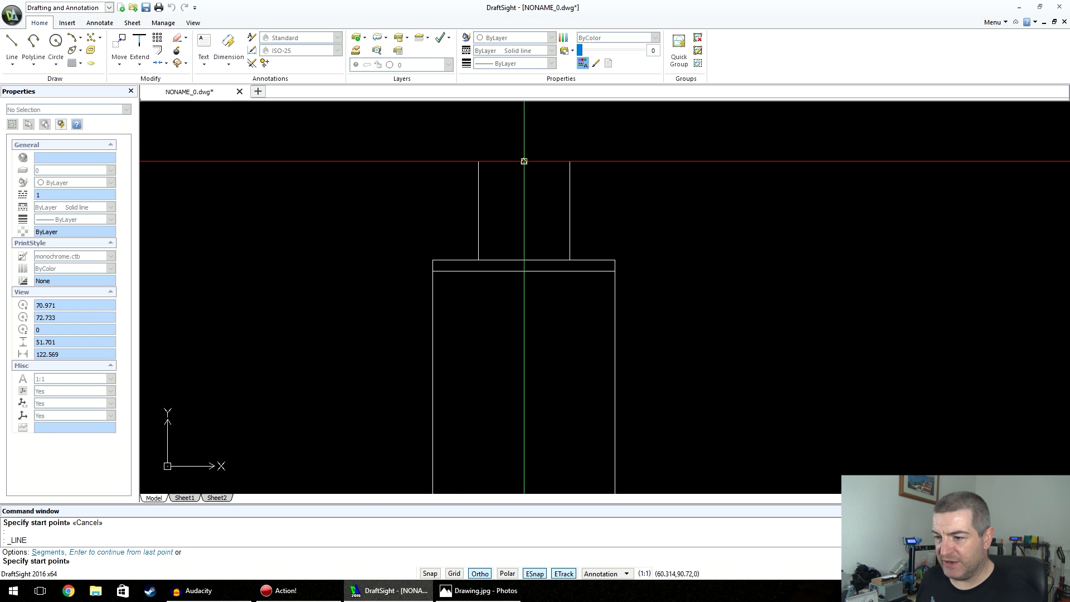
pyautogui.click(524, 161)
pyautogui.click(541, 325)
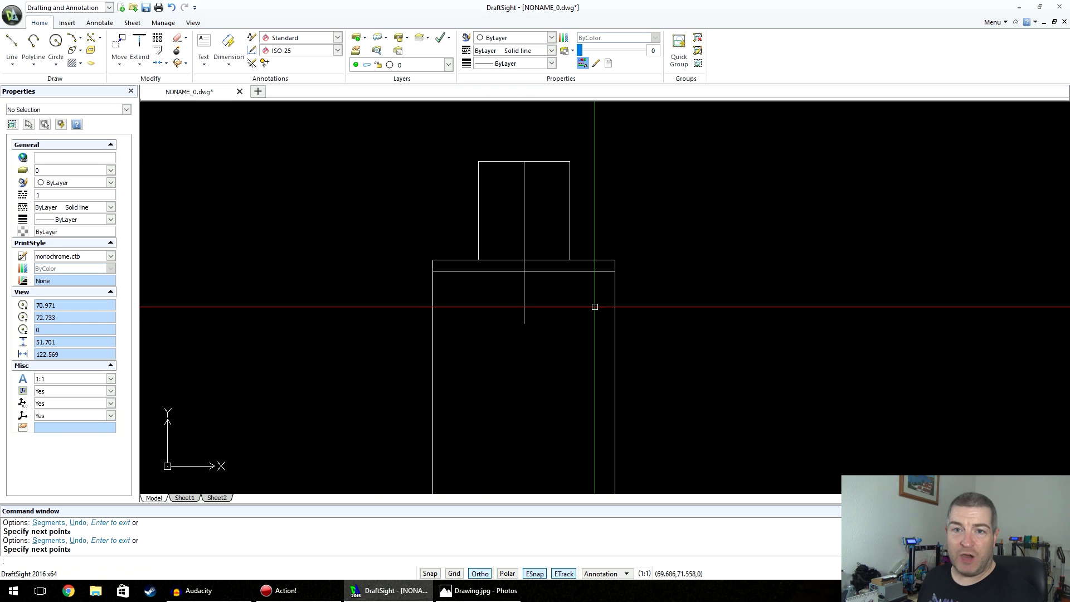
# Offset the vertical construction line by 10 to both sides
pyautogui.click(159, 52)
pyautogui.write('10')
pyautogui.press('Return')
pyautogui.click(526, 192)
pyautogui.click(524, 196)
pyautogui.click(490, 199)
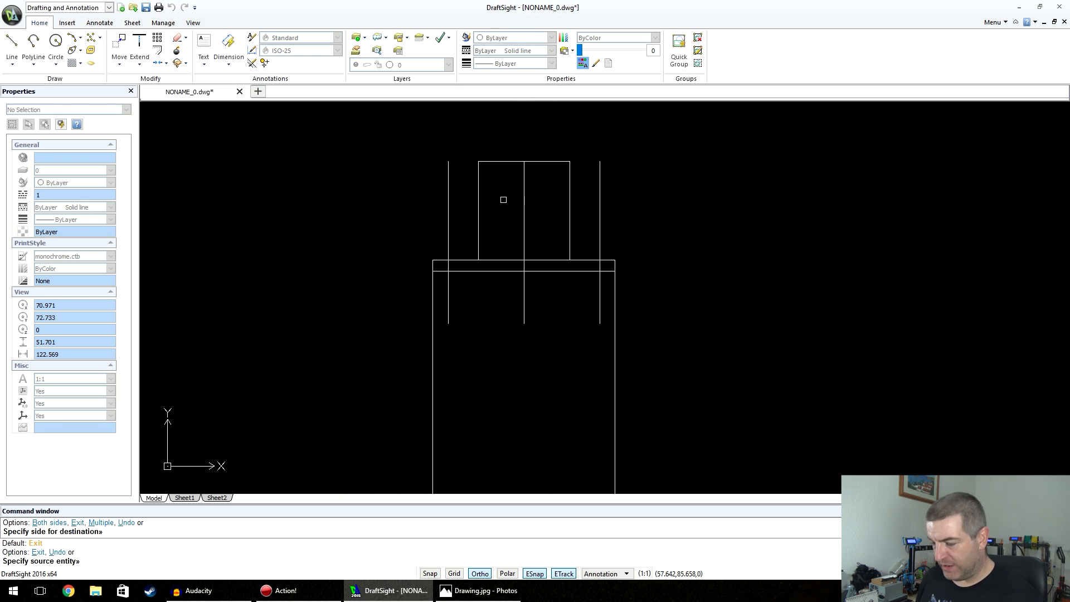
pyautogui.press('Return')
# Trim the upper shoulder line, body edges and offset verticals to leave a shallow narrower step between neck and body
pyautogui.click(139, 64)
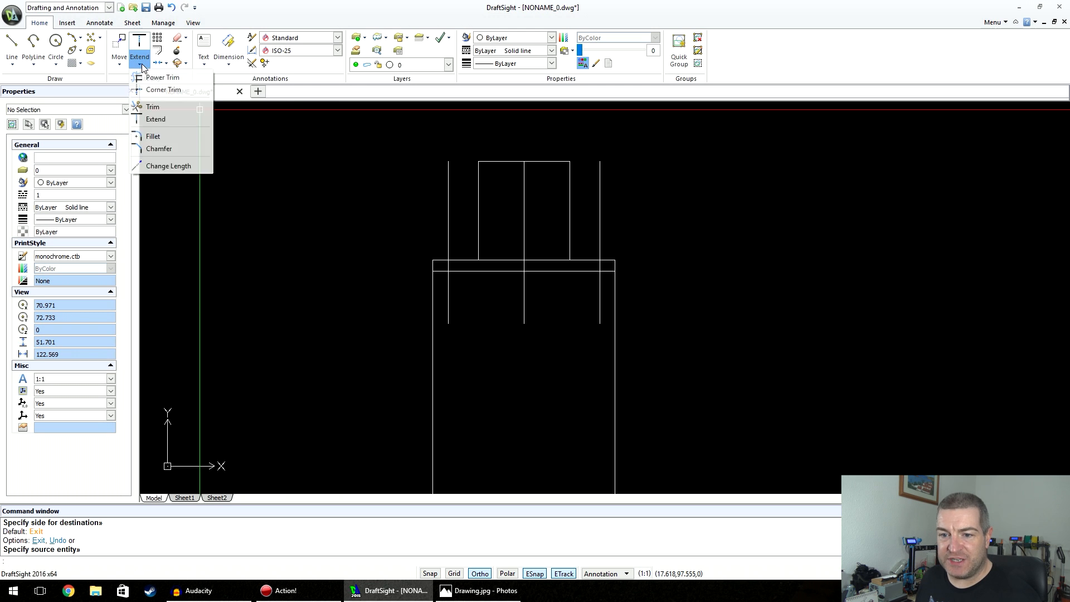
pyautogui.click(153, 107)
pyautogui.click(677, 132)
pyautogui.click(339, 374)
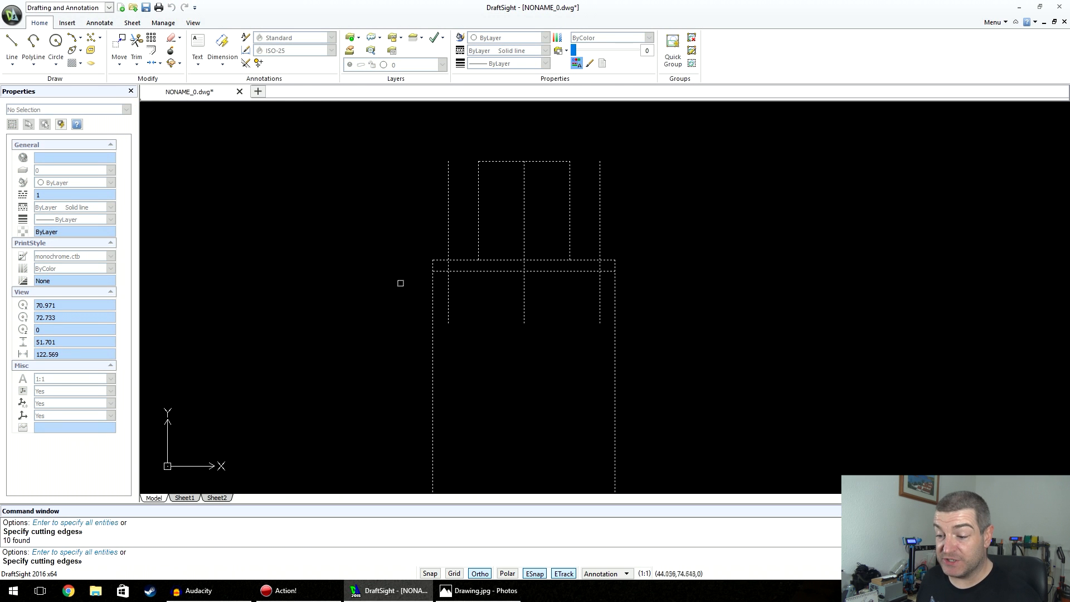
pyautogui.press('Return')
pyautogui.click(438, 261)
pyautogui.click(608, 261)
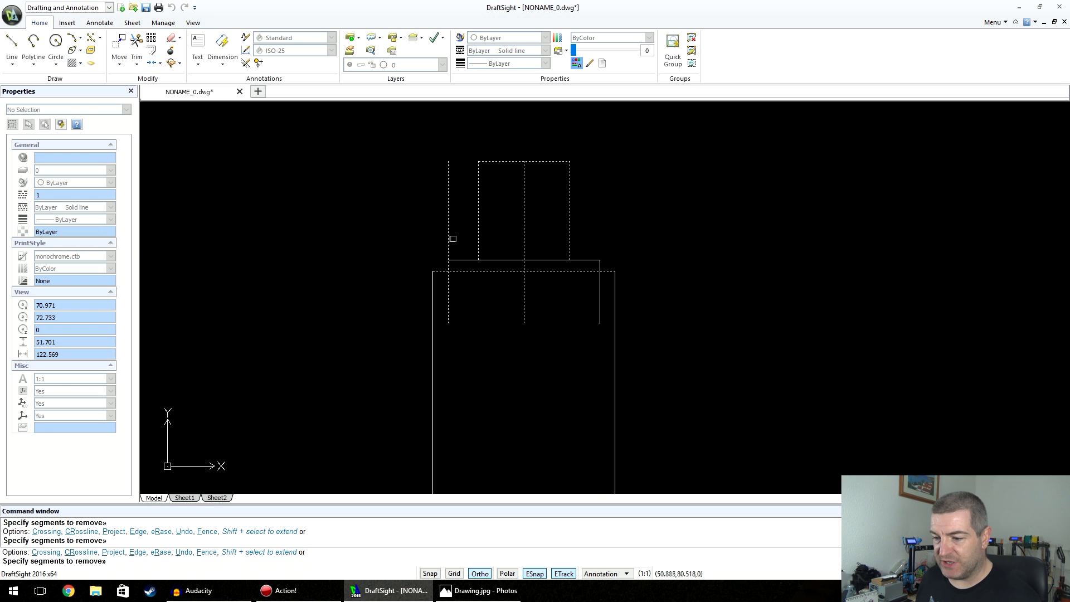
pyautogui.click(600, 294)
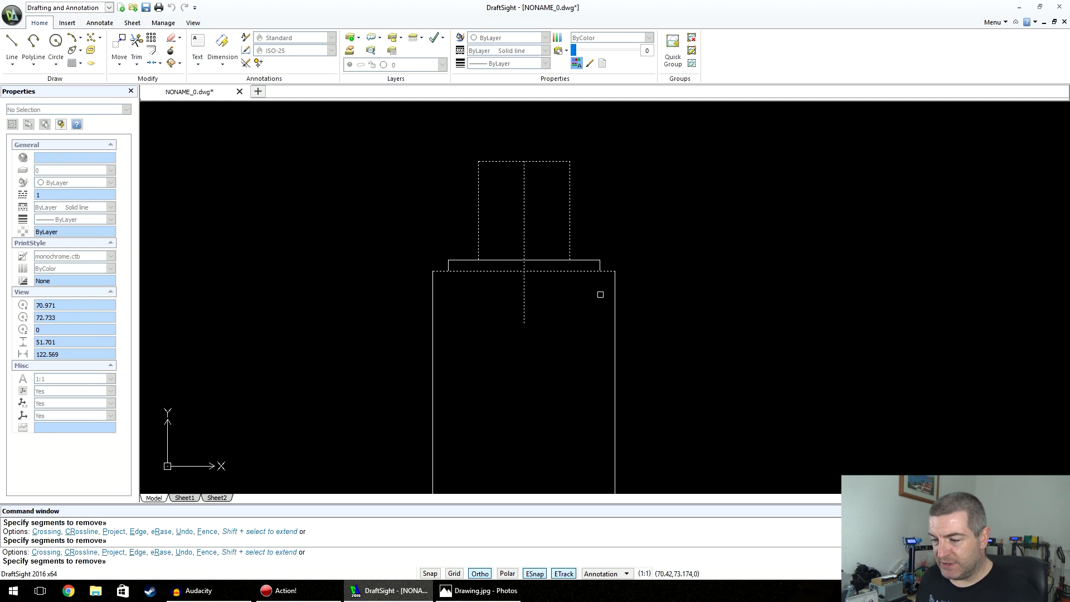
pyautogui.press('Return')
# Delete the vertical construction line in the middle of the part
pyautogui.click(536, 293)
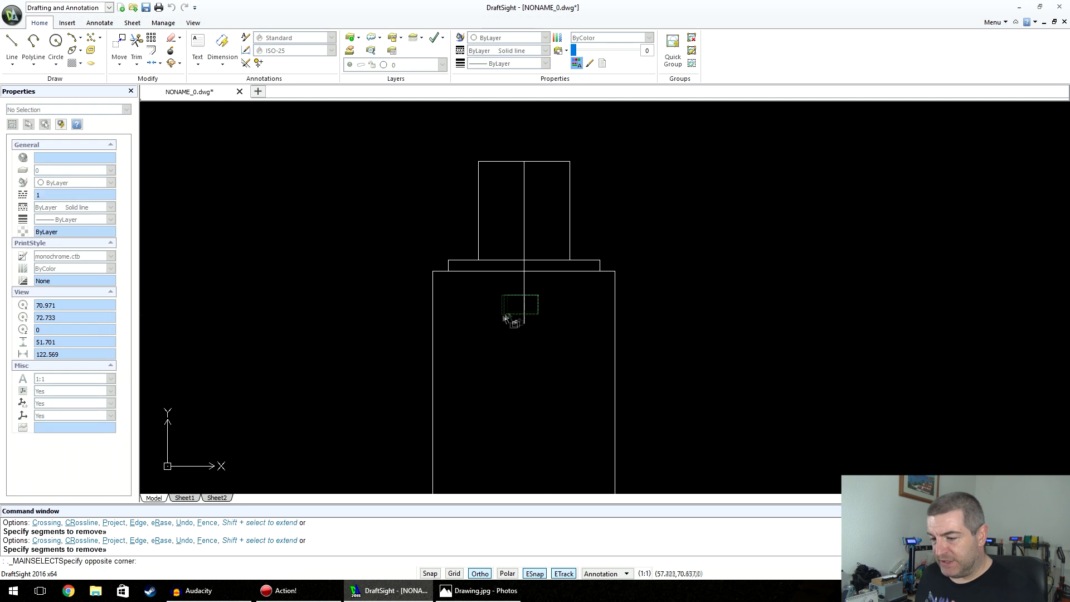
pyautogui.click(507, 313)
pyautogui.press('Delete')
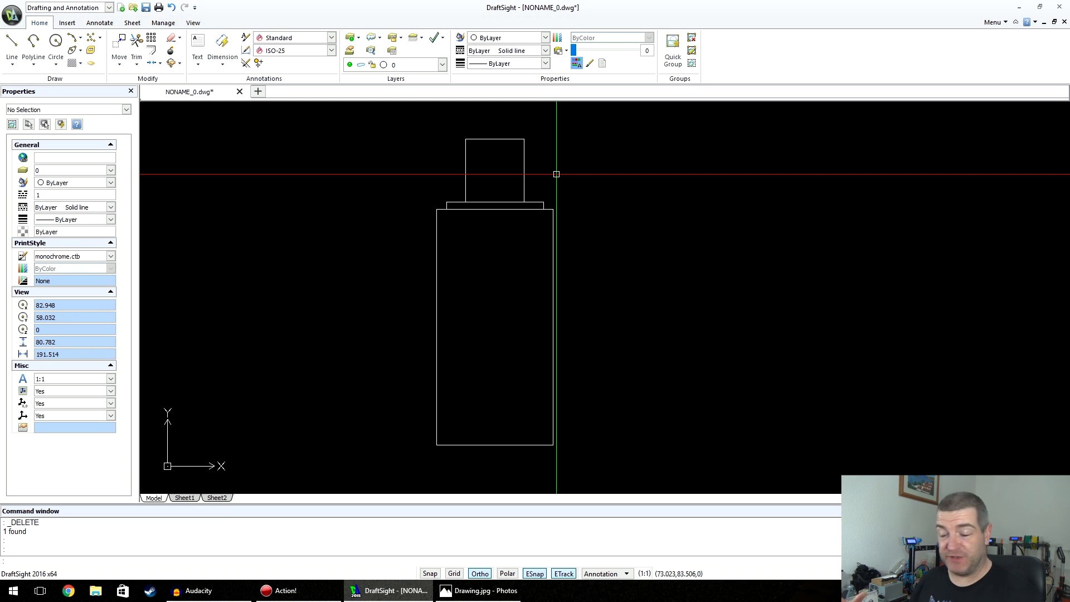
# Draw a vertical centre line from the midpoint of the neck's top edge down into the body
pyautogui.scroll(-2, 556, 174)
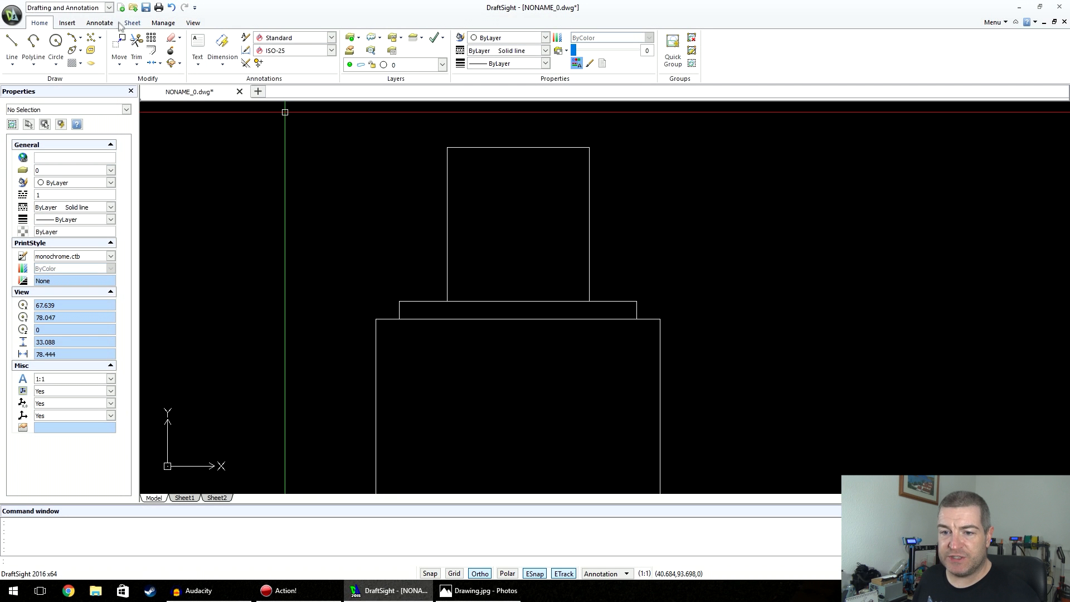
pyautogui.click(12, 44)
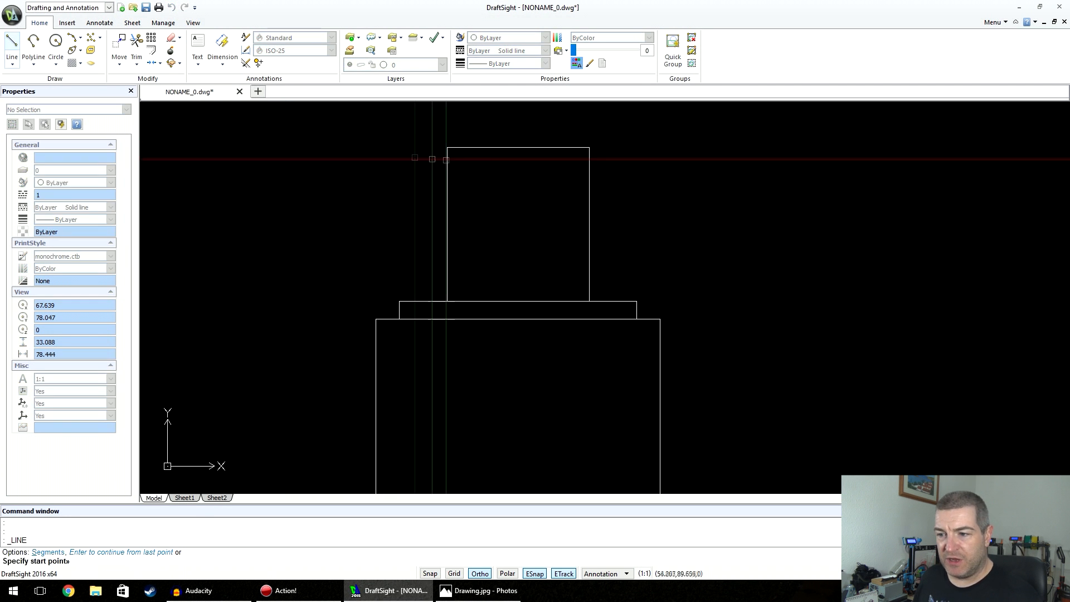
pyautogui.click(519, 148)
pyautogui.click(571, 417)
pyautogui.press('Return')
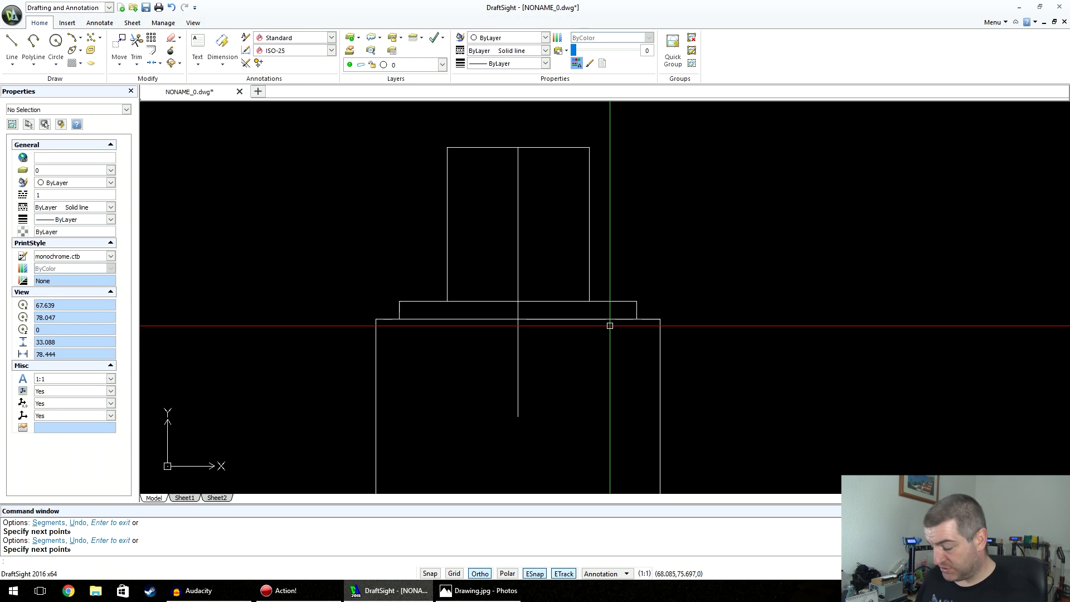
pyautogui.press('Escape')
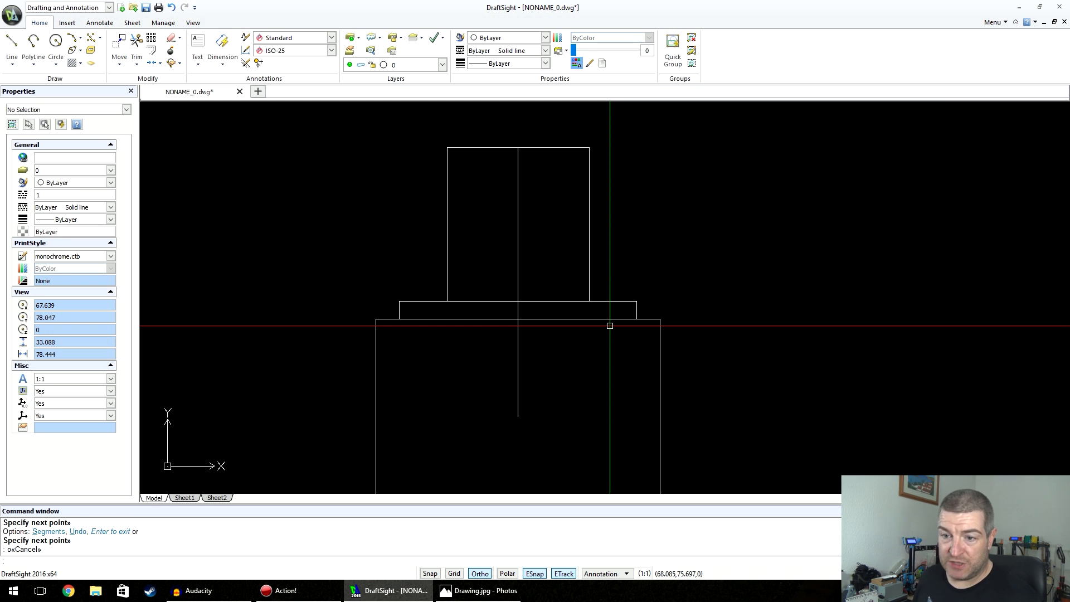
# Offset the shallow step's top edge downward by 1, then offset the new line downward by 1 again
pyautogui.click(151, 51)
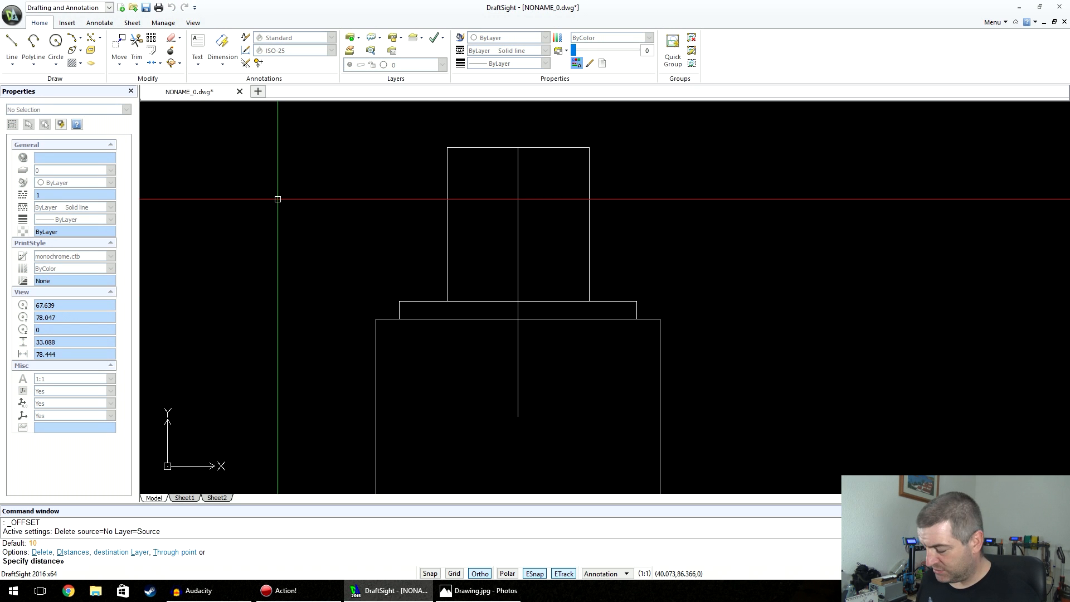
pyautogui.write('1')
pyautogui.press('Return')
pyautogui.click(504, 301)
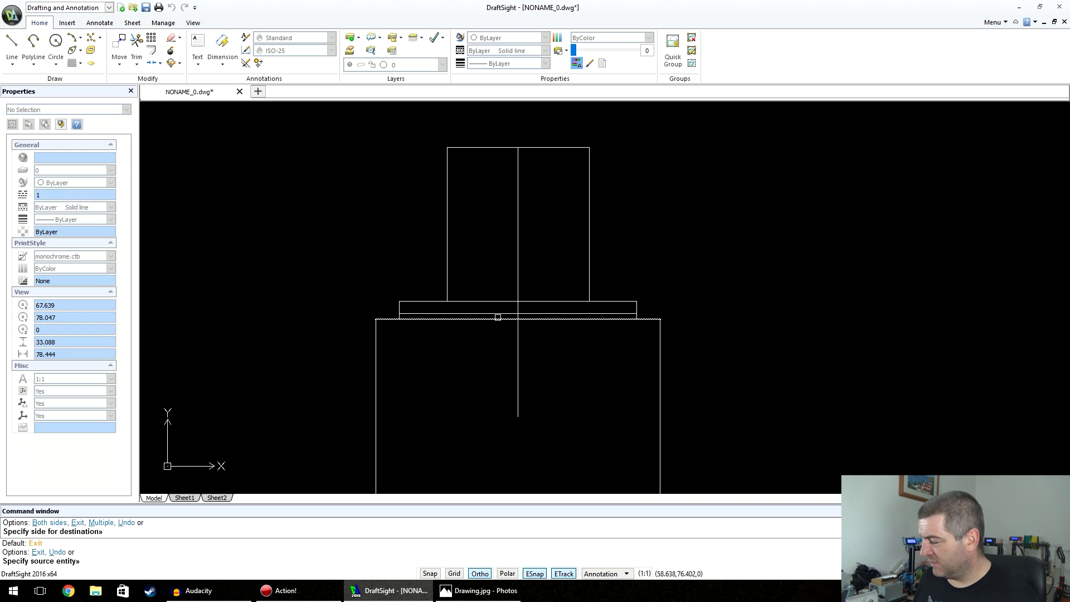
pyautogui.click(496, 314)
pyautogui.click(499, 346)
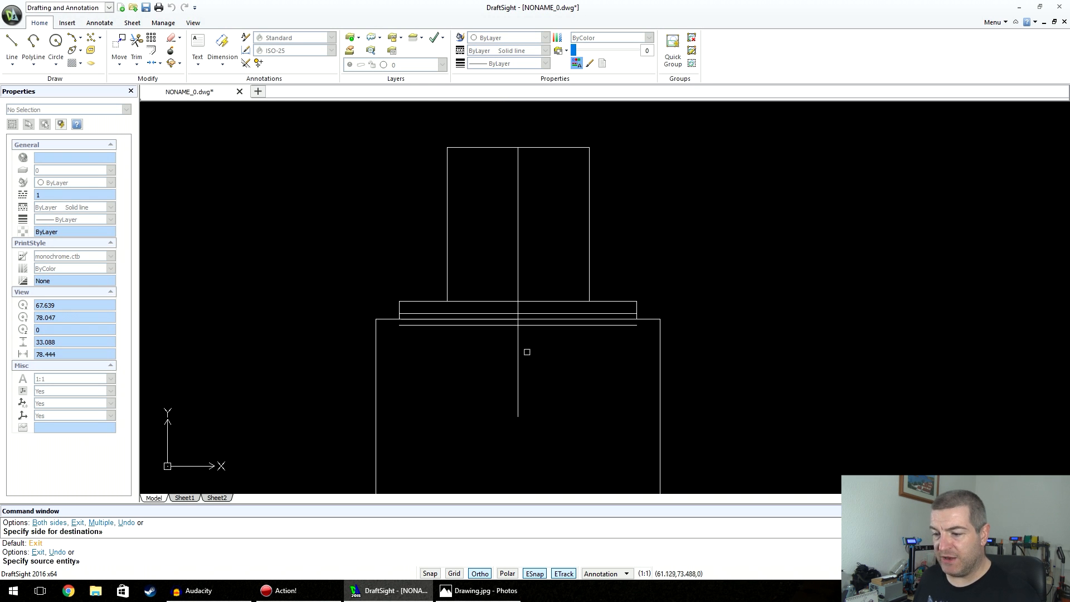
pyautogui.press('Return')
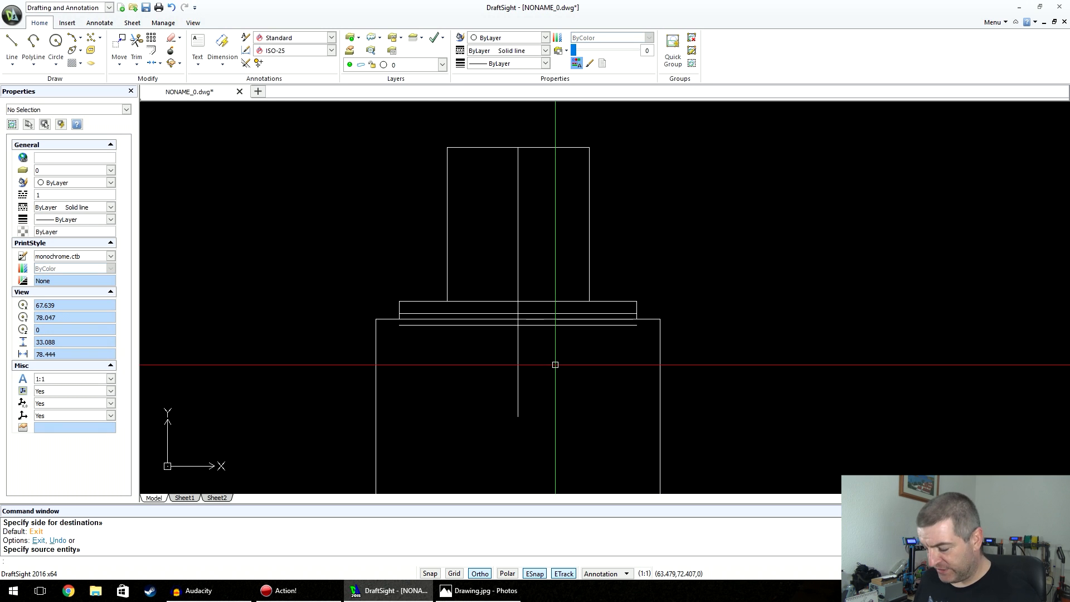
# Offset the vertical centre line by 2.5 to both sides
pyautogui.click(151, 50)
pyautogui.write('2.5')
pyautogui.press('Return')
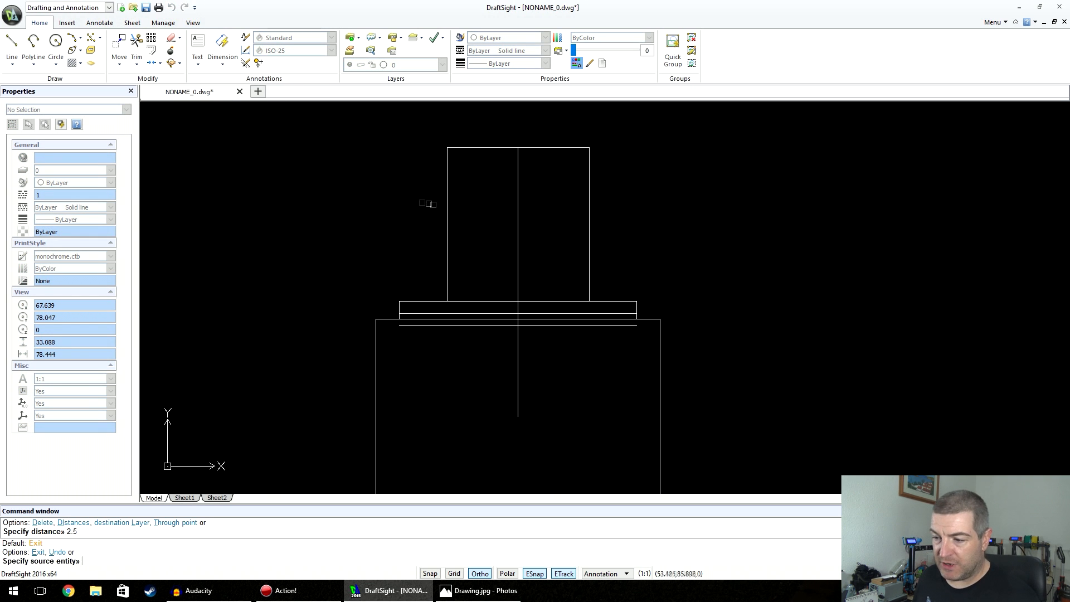
pyautogui.click(518, 223)
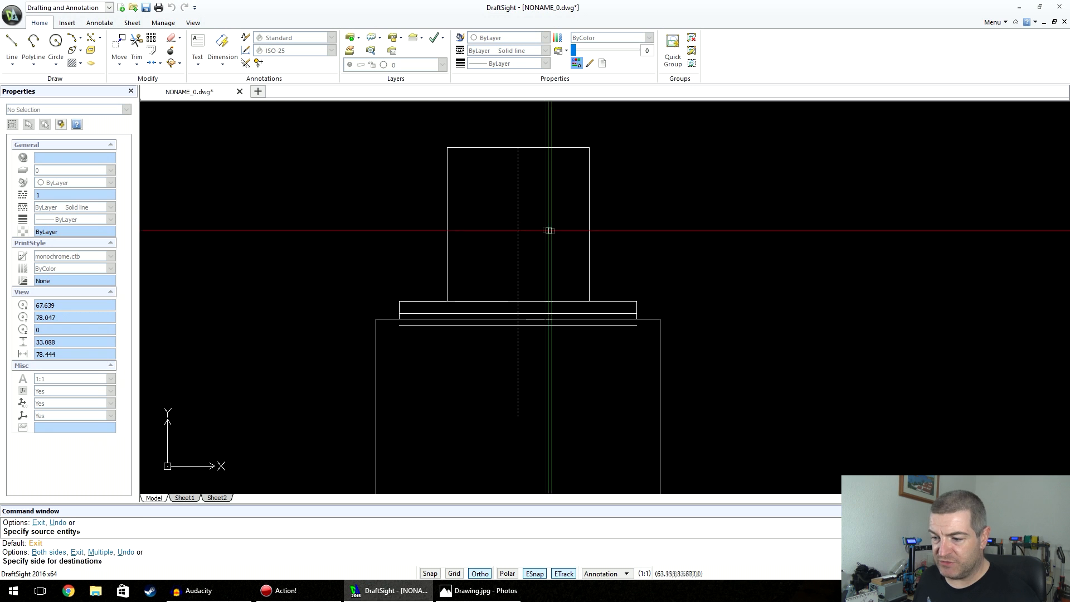
pyautogui.click(483, 232)
pyautogui.scroll(3, 503, 341)
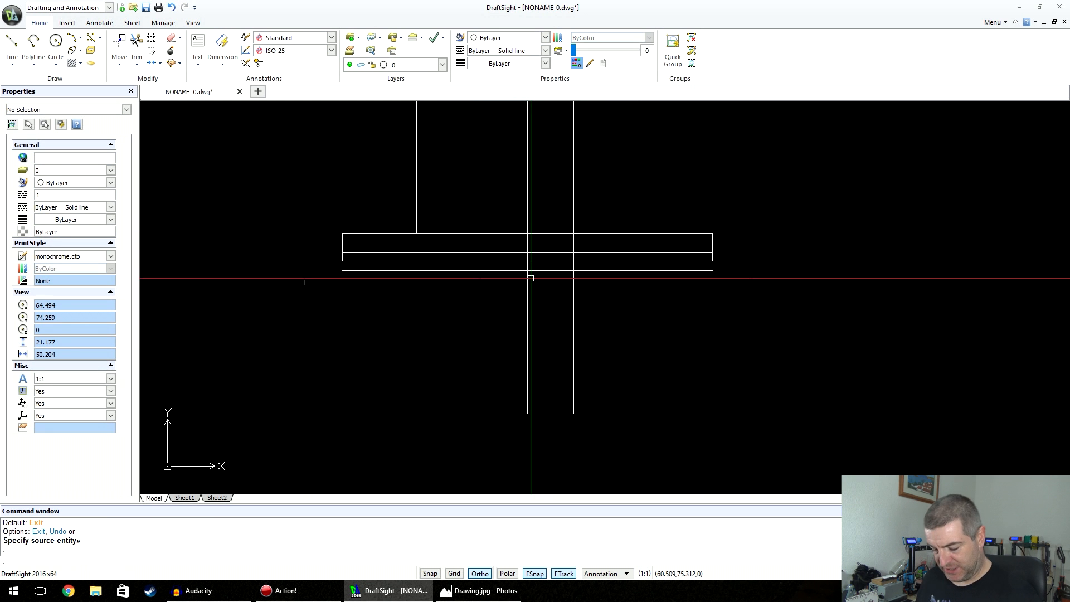
# Trim the offset lines to leave a small rectangle centred on the body's top edge, and delete the vertical centre line
pyautogui.click(136, 64)
pyautogui.click(153, 107)
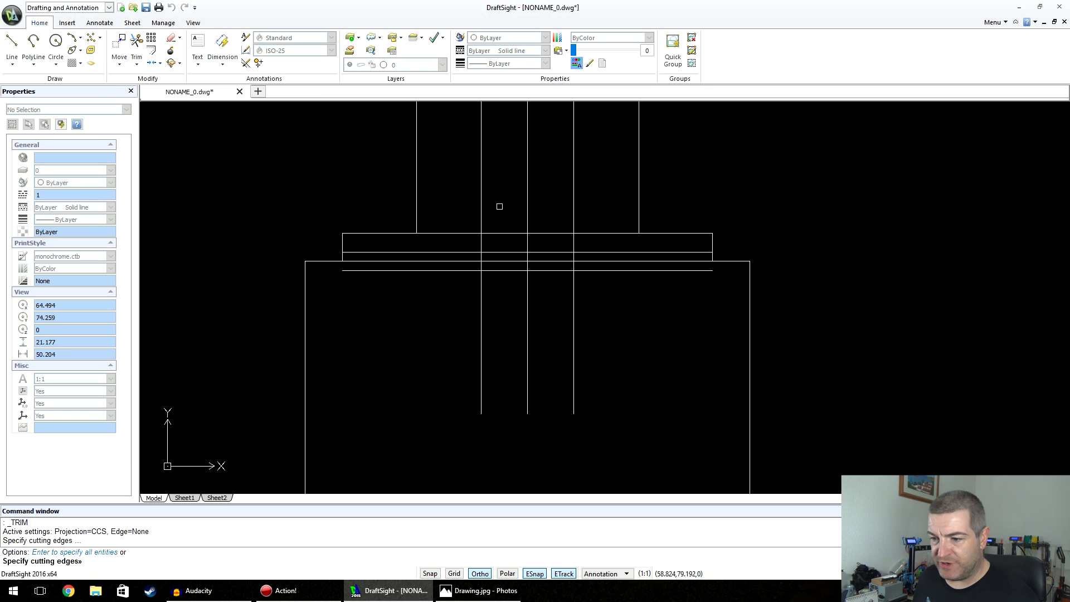
pyautogui.click(471, 250)
pyautogui.click(481, 242)
pyautogui.click(573, 244)
pyautogui.click(574, 271)
pyautogui.press('Return')
pyautogui.click(480, 288)
pyautogui.click(469, 270)
pyautogui.click(469, 252)
pyautogui.click(481, 240)
pyautogui.click(571, 242)
pyautogui.click(579, 252)
pyautogui.click(590, 271)
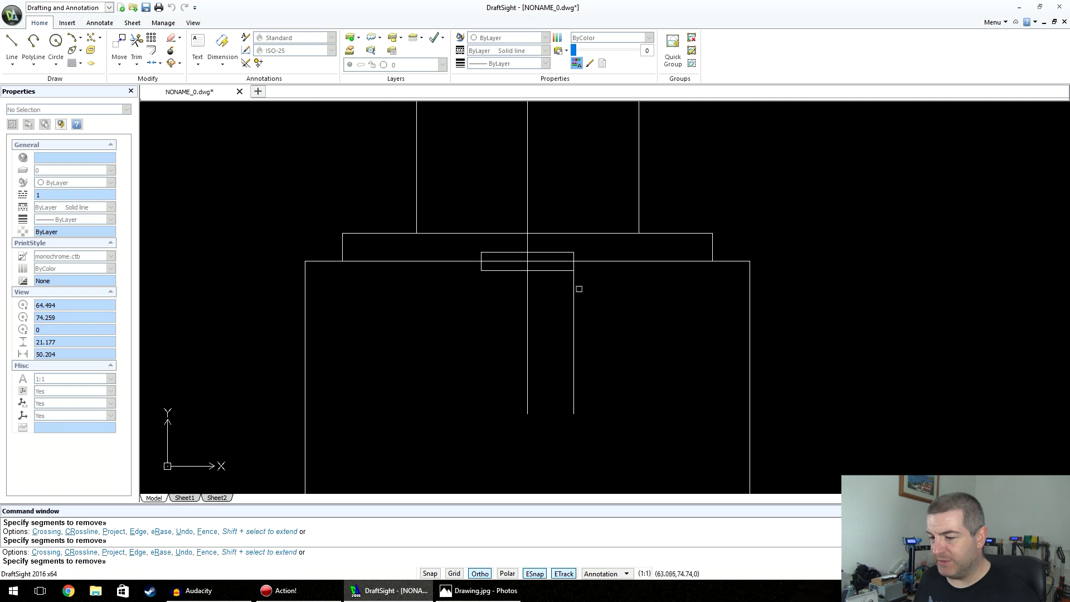
pyautogui.click(578, 299)
pyautogui.press('Escape')
pyautogui.click(527, 304)
pyautogui.press('Delete')
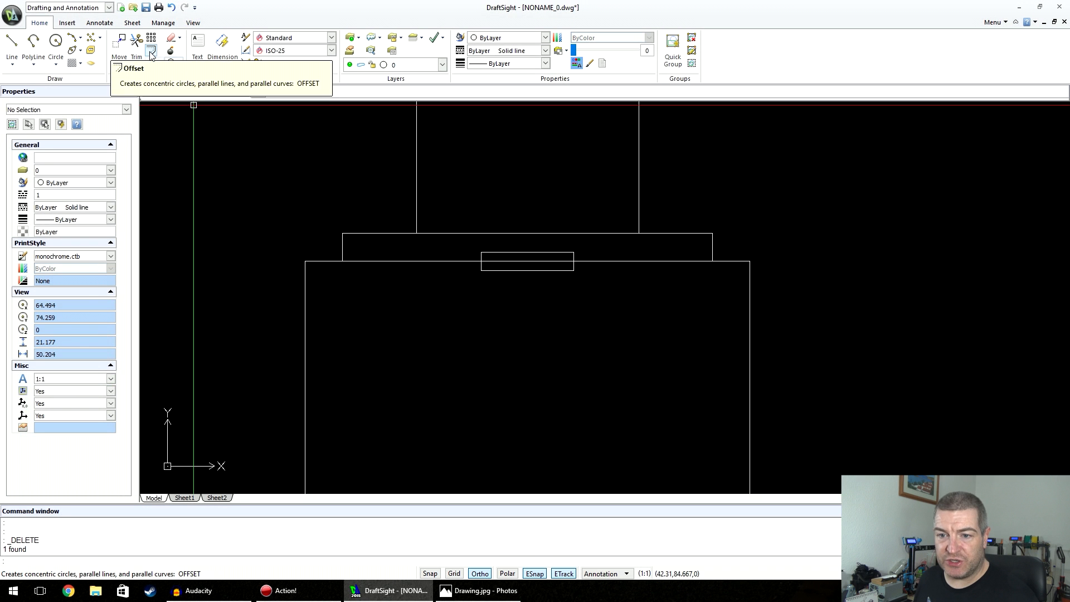
# Offset the body's left and right side edges inward by 2.5
pyautogui.click(151, 50)
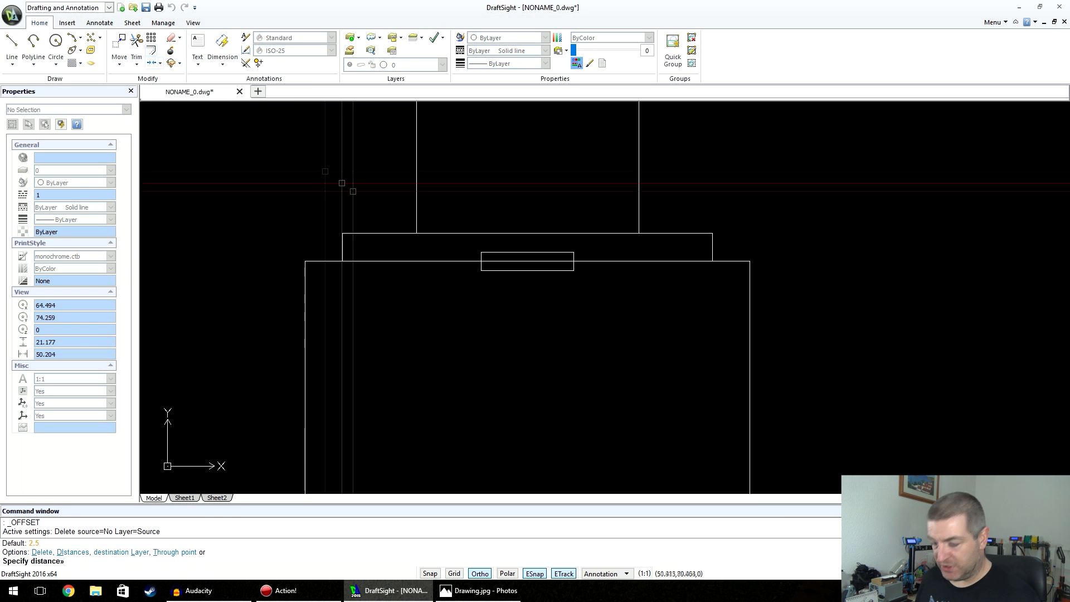
pyautogui.write('2.5')
pyautogui.press('Return')
pyautogui.click(751, 276)
pyautogui.click(685, 285)
pyautogui.click(301, 299)
pyautogui.click(461, 323)
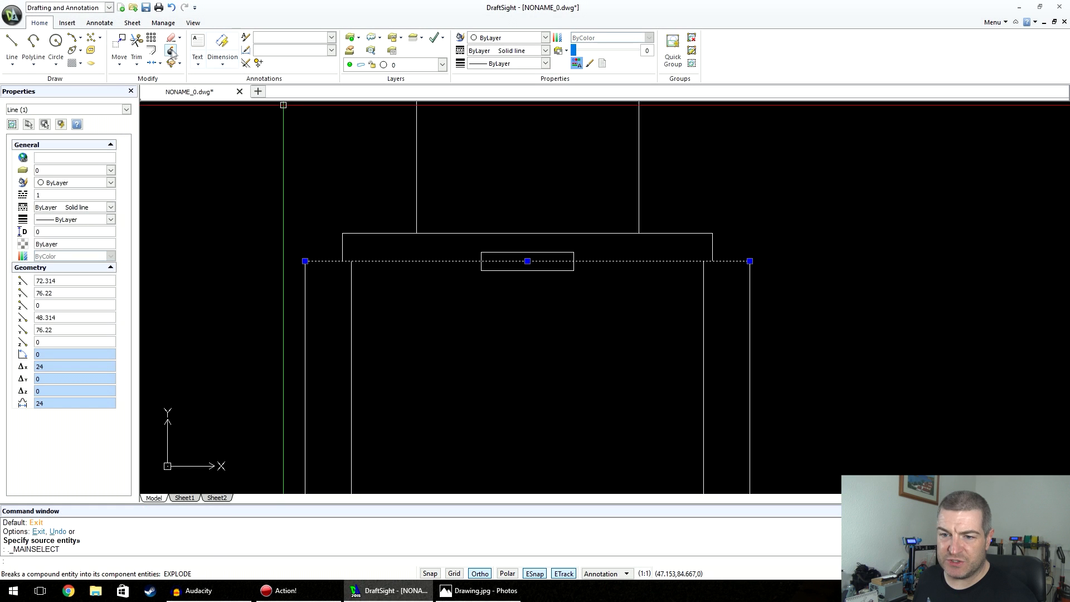
# Try to offset the body's top edge by 2, and delete the copy placed above it
pyautogui.press('Return')
pyautogui.write('2')
pyautogui.press('Return')
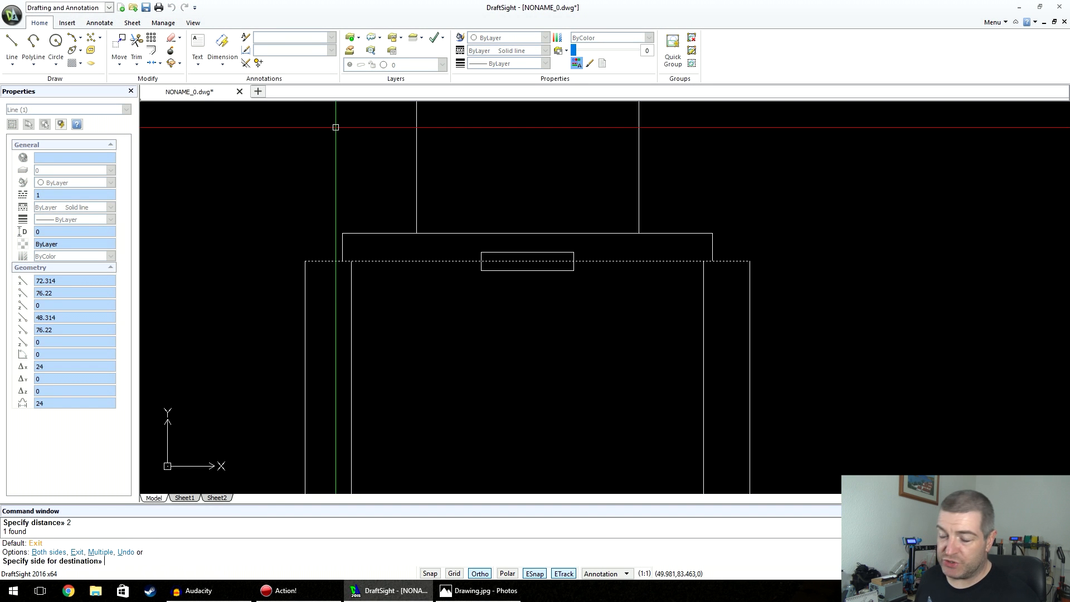
pyautogui.click(450, 257)
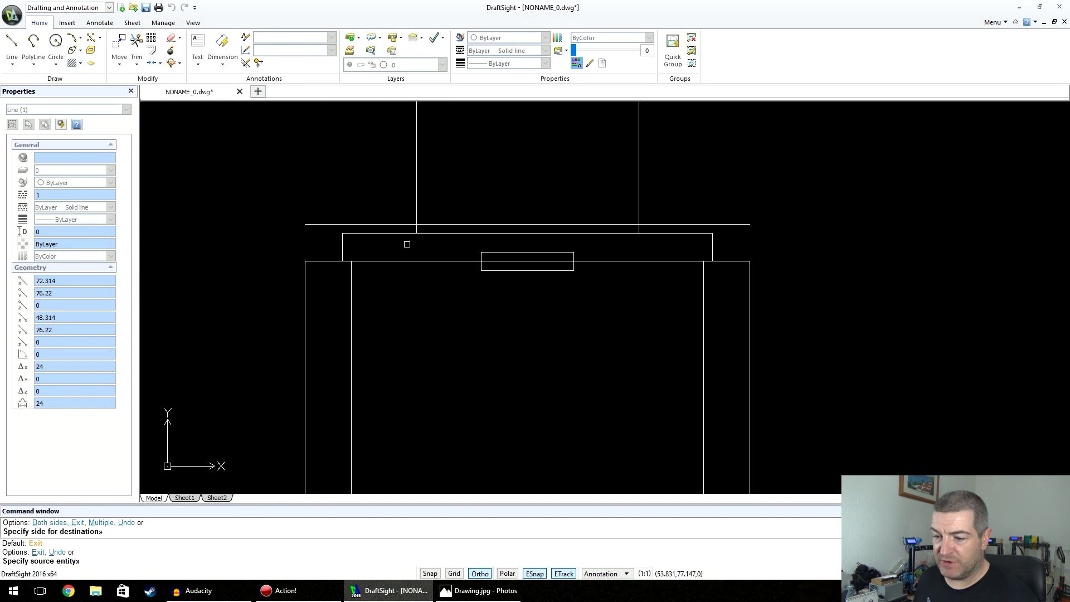
pyautogui.press('Escape')
pyautogui.click(352, 224)
pyautogui.press('Delete')
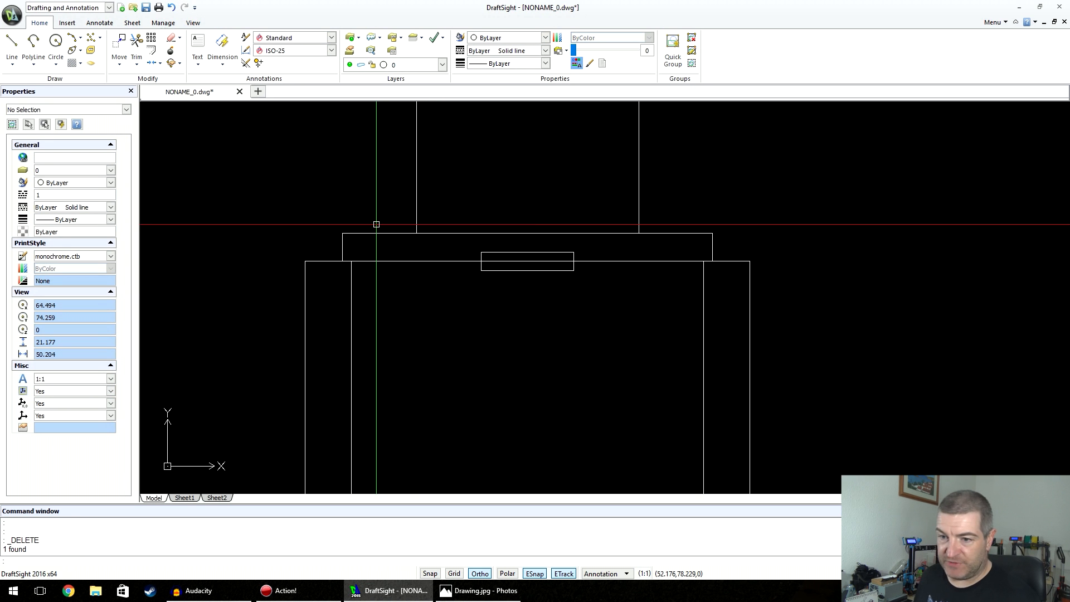
# Offset the body's top edge downward by 2
pyautogui.click(152, 63)
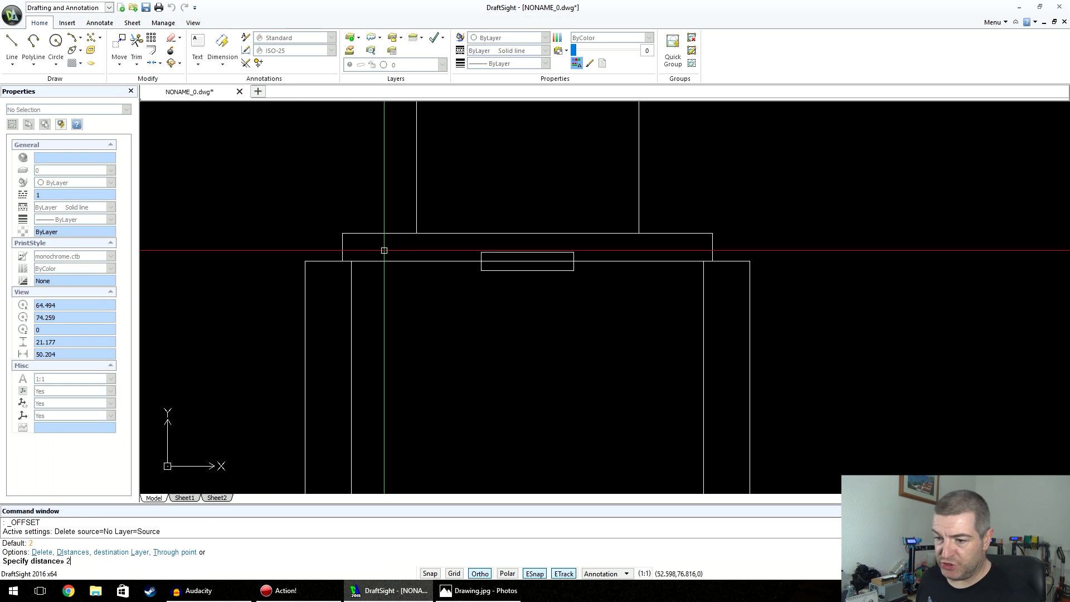
pyautogui.press('Return')
pyautogui.click(426, 260)
pyautogui.click(435, 307)
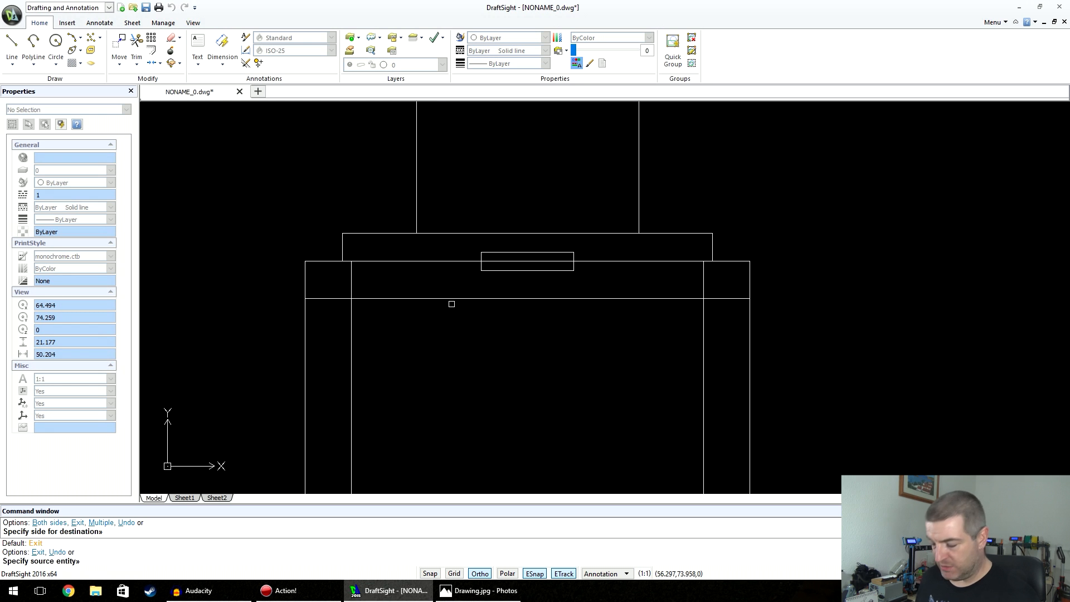
pyautogui.press('Return')
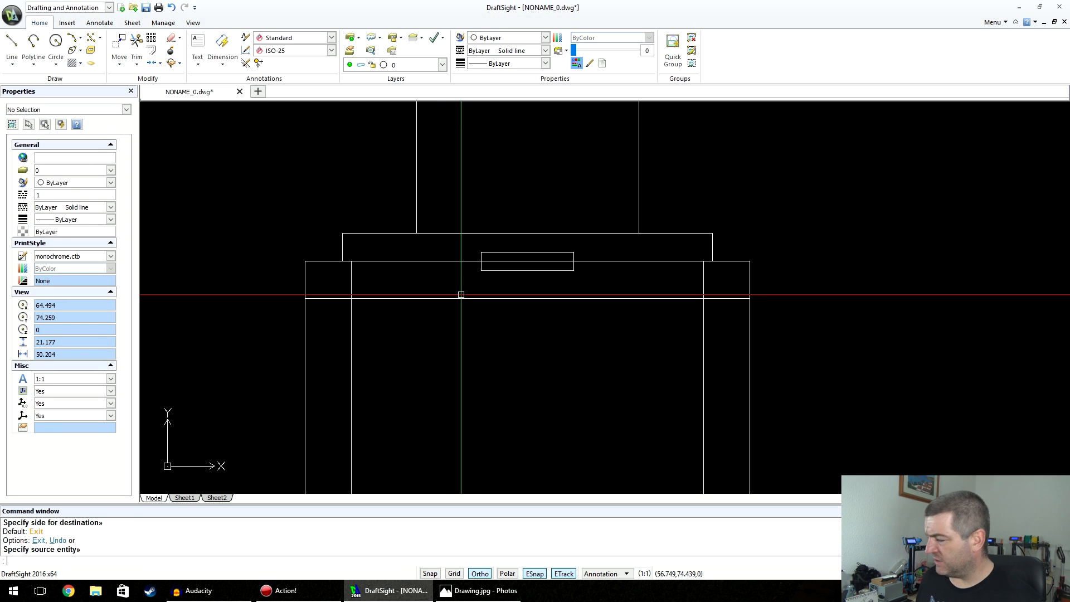
# Draw a three-point arc between the upper ends of the two inner vertical lines, passing through the middle of the lower offset line
pyautogui.click(73, 37)
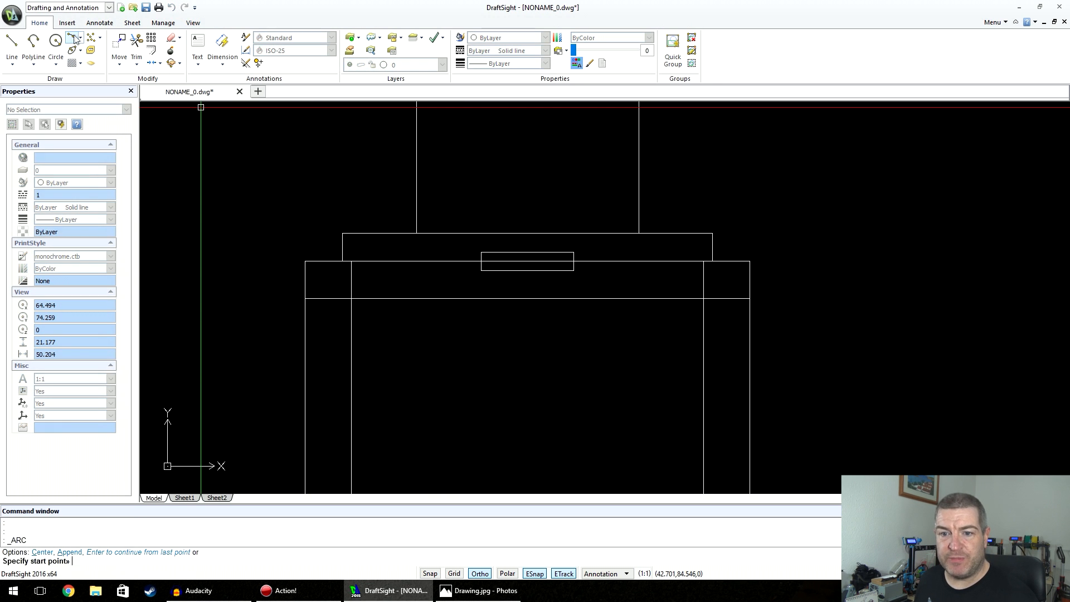
pyautogui.click(351, 261)
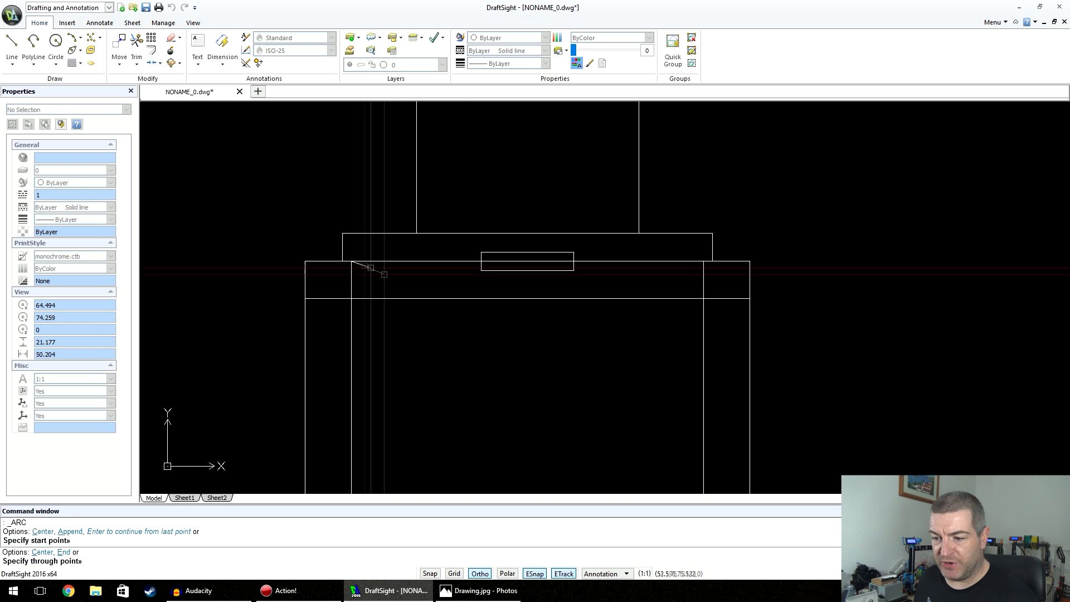
pyautogui.click(530, 298)
pyautogui.click(703, 261)
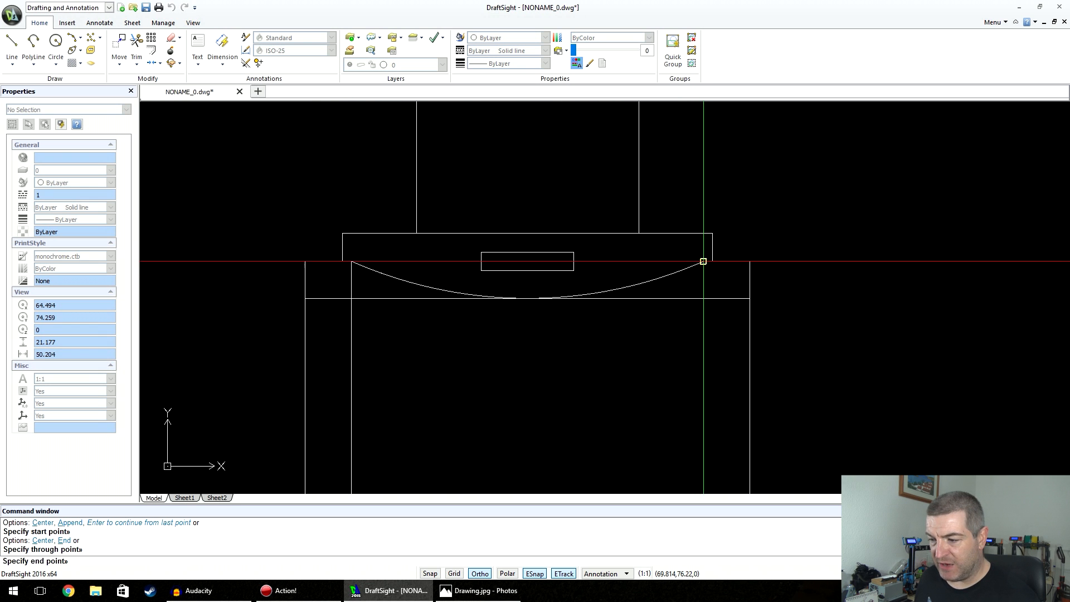
pyautogui.press('Return')
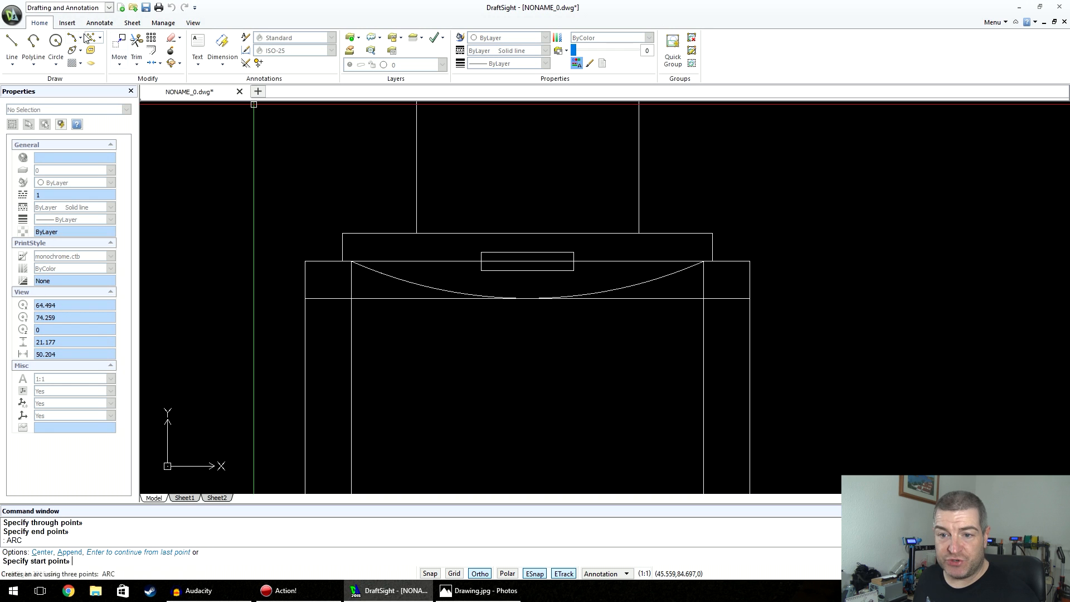
# Trim away the part of the body's top edge that lies between the arc's ends
pyautogui.click(137, 63)
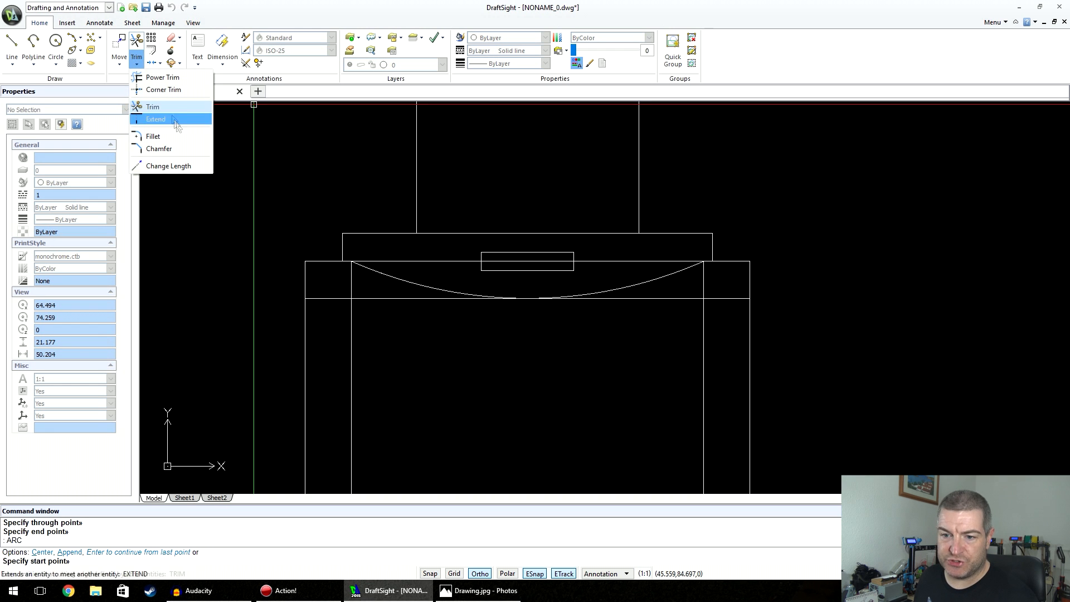
pyautogui.click(152, 107)
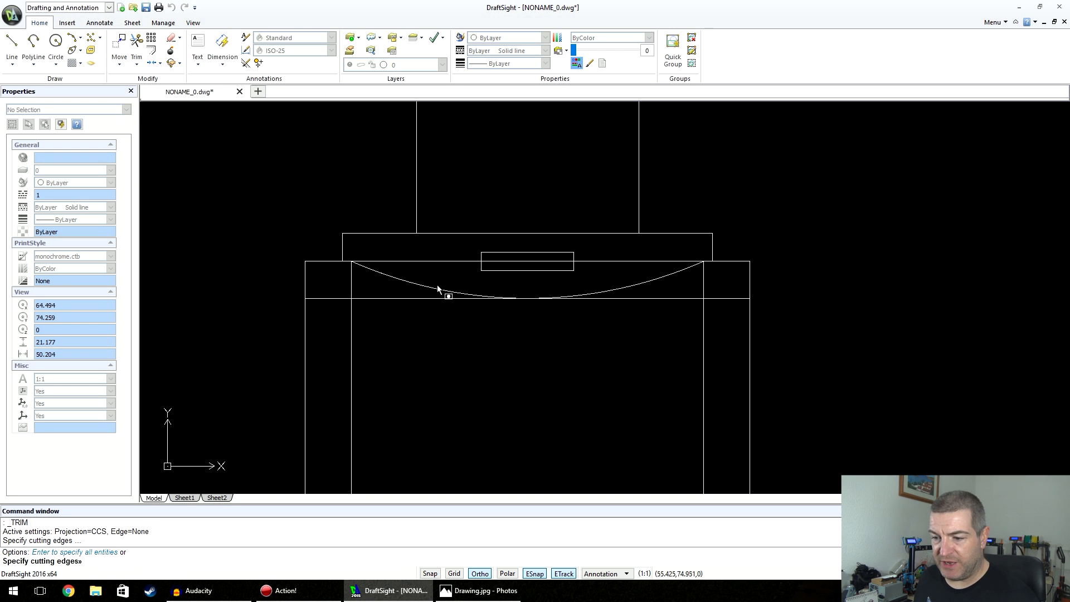
pyautogui.click(441, 291)
pyautogui.click(422, 262)
pyautogui.press('Return')
# Delete the horizontal construction line under the arc and both inner vertical construction lines
pyautogui.click(712, 288)
pyautogui.click(694, 316)
pyautogui.press('Delete')
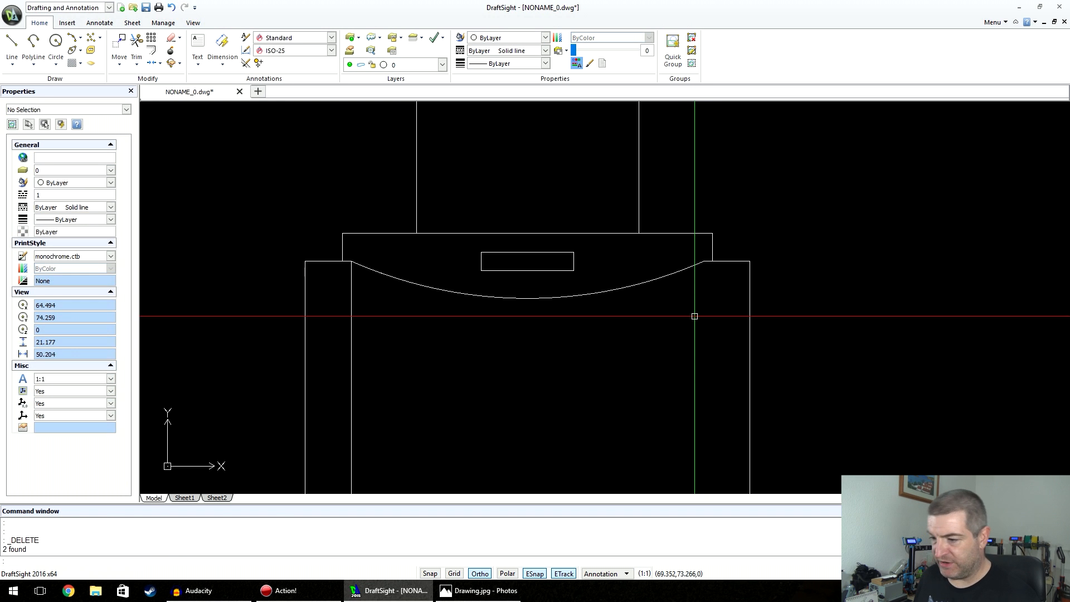
pyautogui.click(362, 329)
pyautogui.click(334, 341)
pyautogui.press('Delete')
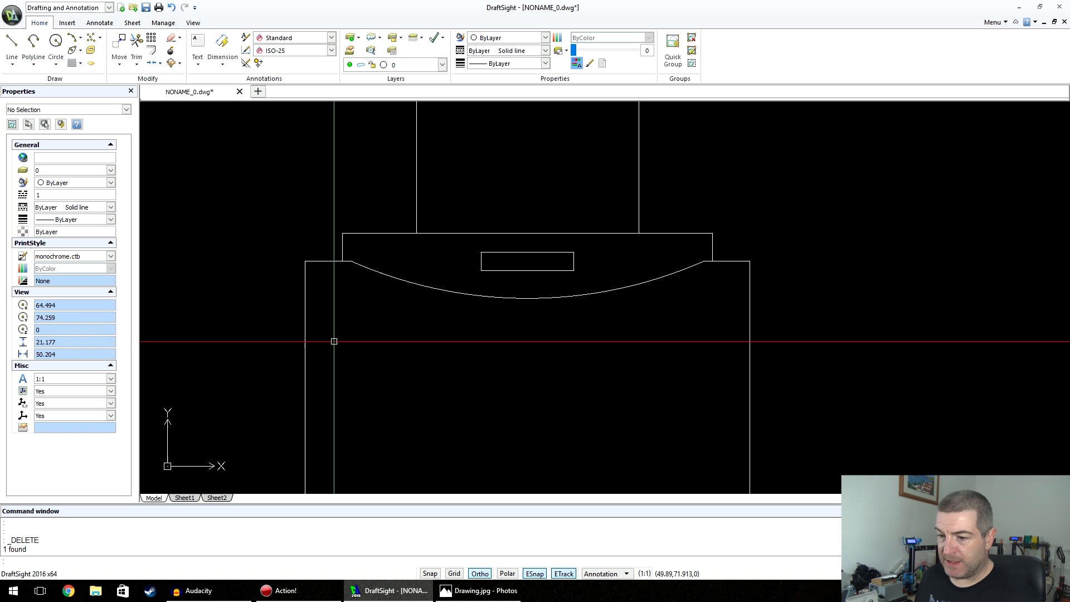
# Offset the short left segment of the body's top edge downward by 5.5
pyautogui.scroll(-7, 550, 378)
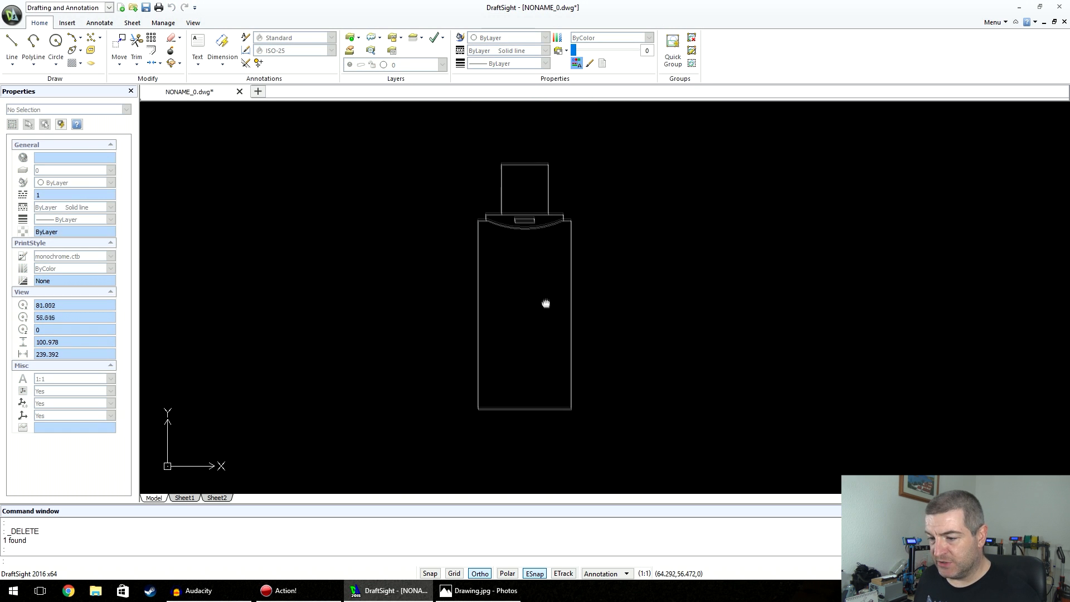
pyautogui.scroll(2, 538, 300)
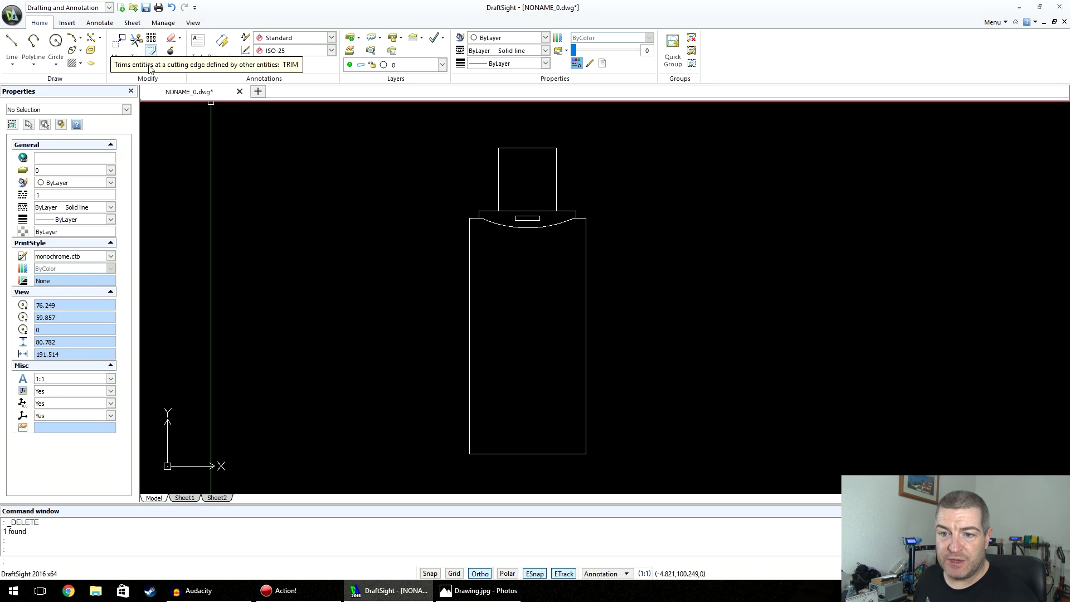
pyautogui.click(151, 50)
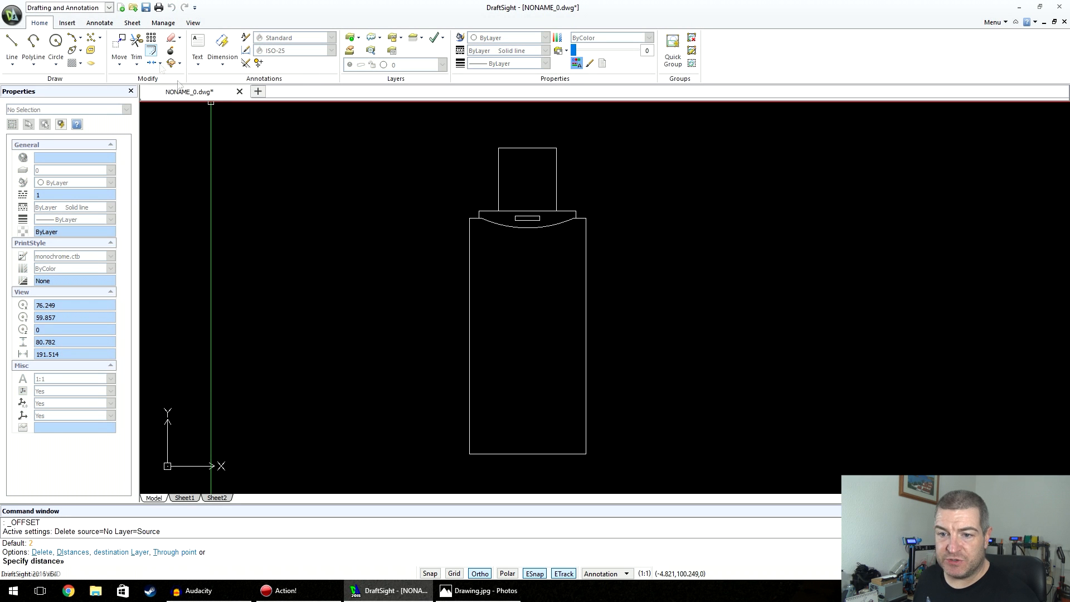
pyautogui.write('5.5')
pyautogui.press('Return')
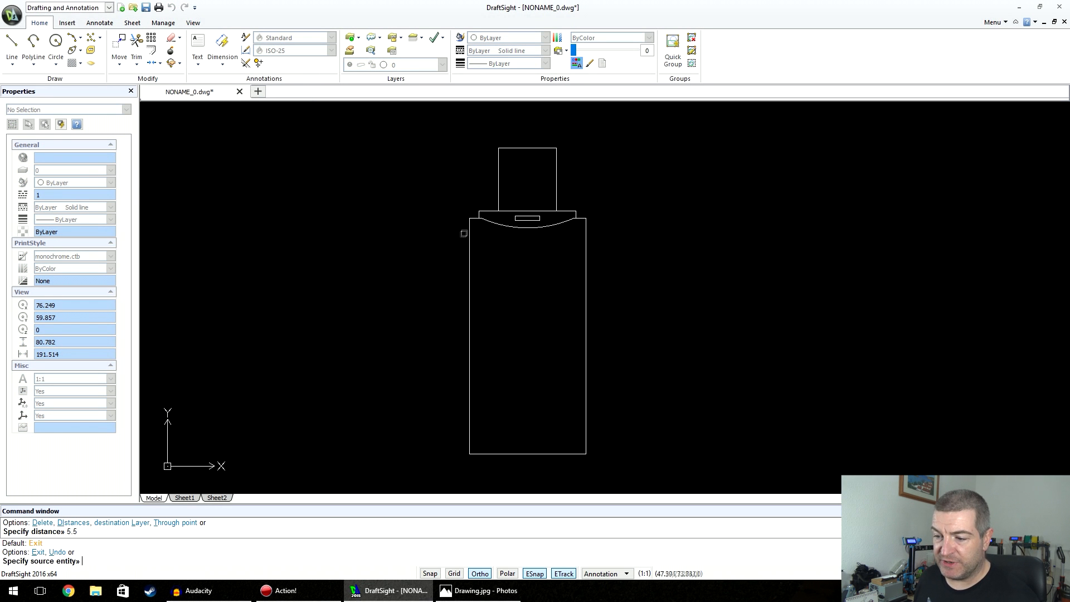
pyautogui.click(474, 218)
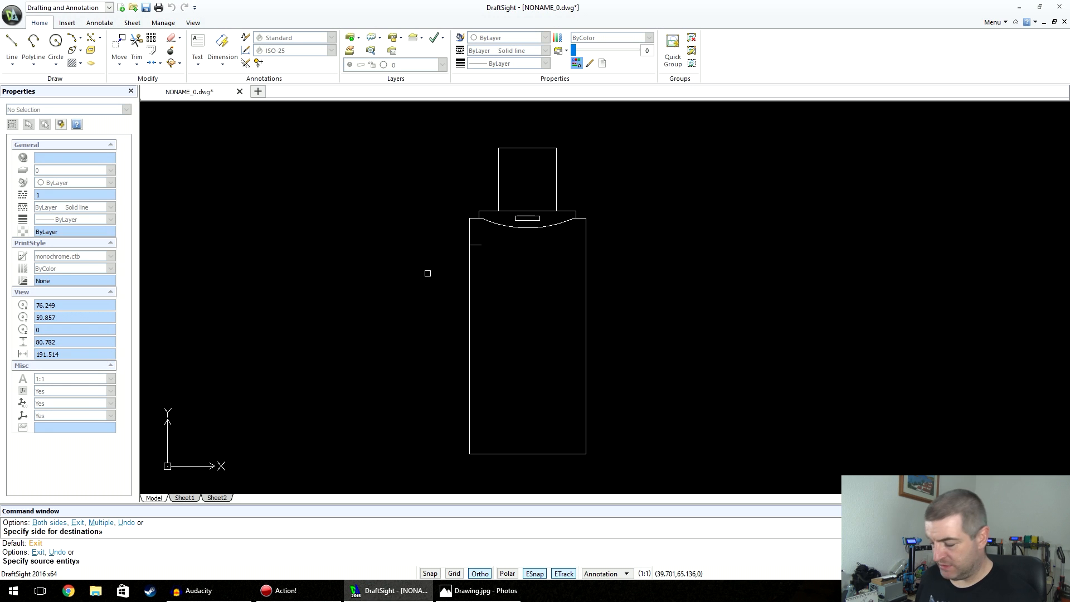
# Offset the body's left side edge inward by 2.5
pyautogui.click(151, 50)
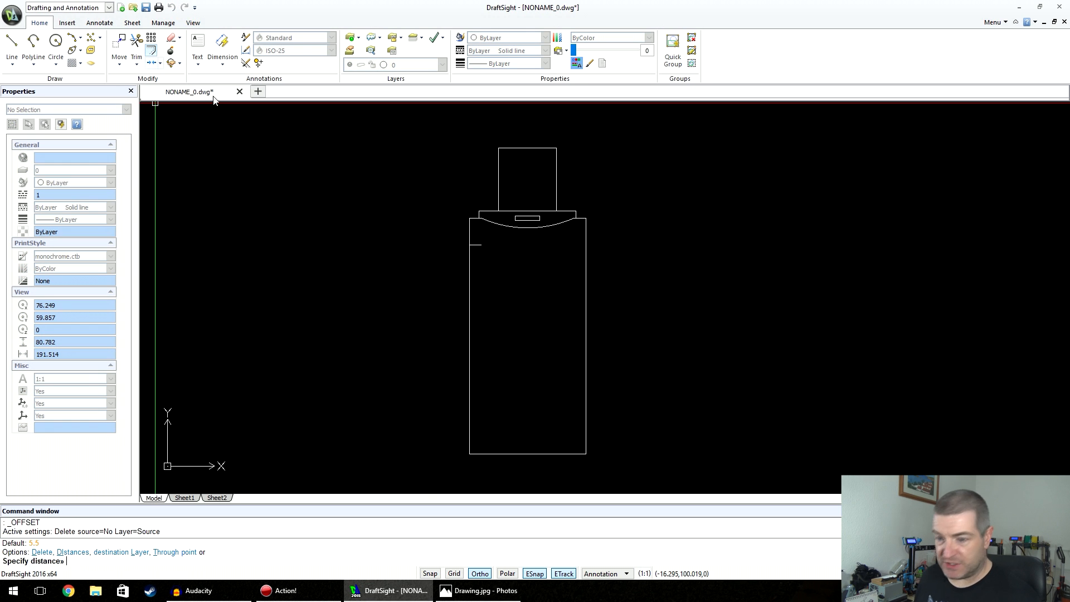
pyautogui.write('2.5')
pyautogui.press('Return')
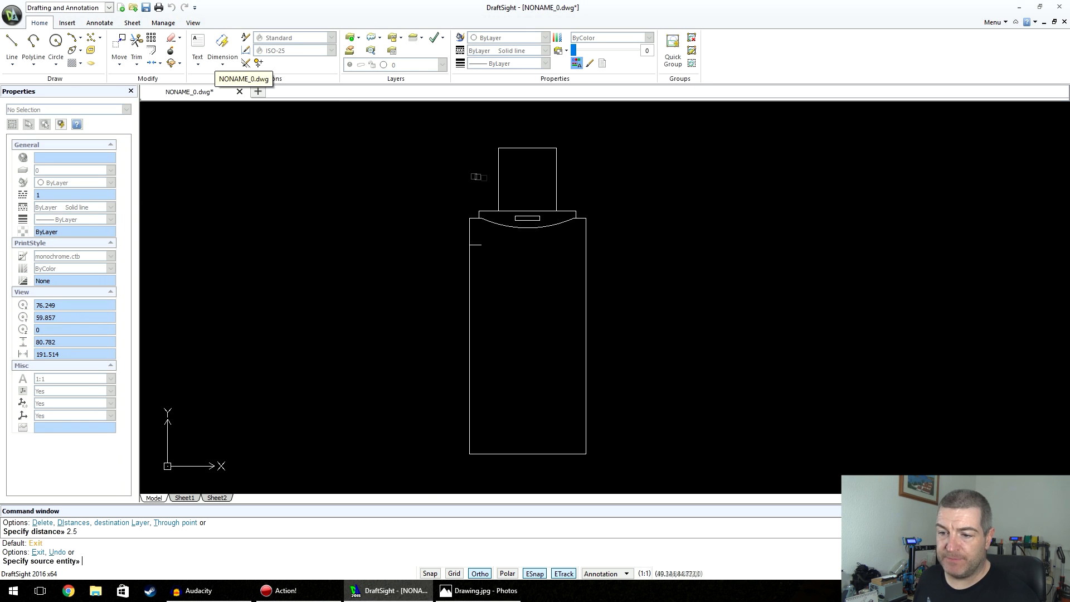
pyautogui.press('Return')
pyautogui.press('Return')
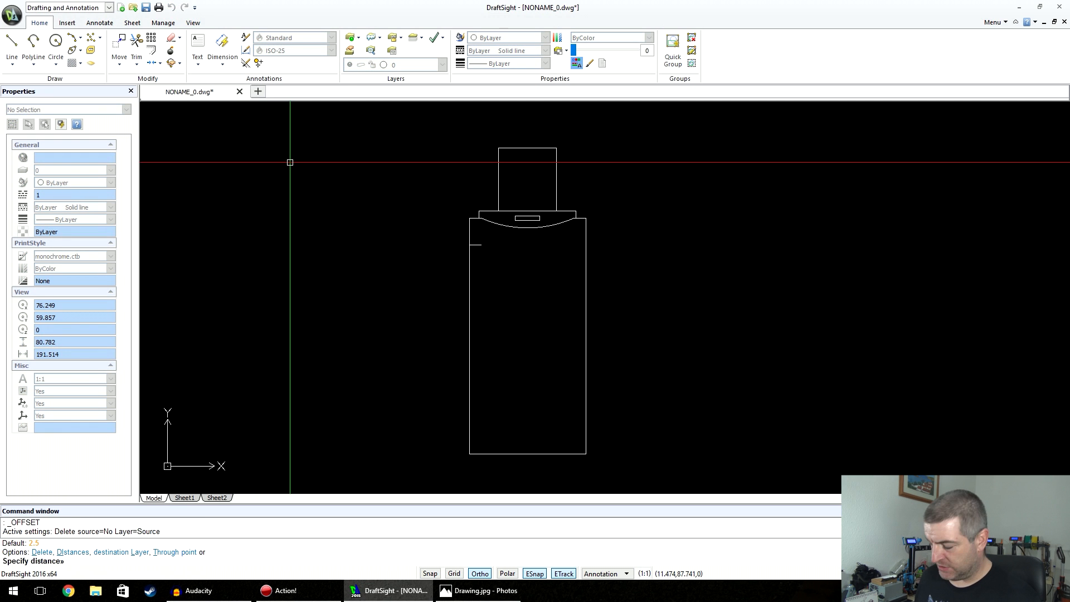
pyautogui.write('2')
pyautogui.press('Return')
pyautogui.click(470, 270)
pyautogui.press('Escape')
pyautogui.press('Escape')
# Stretch the right end of the short horizontal offset line past the inner vertical line to a length of about 6.9
pyautogui.scroll(8, 479, 245)
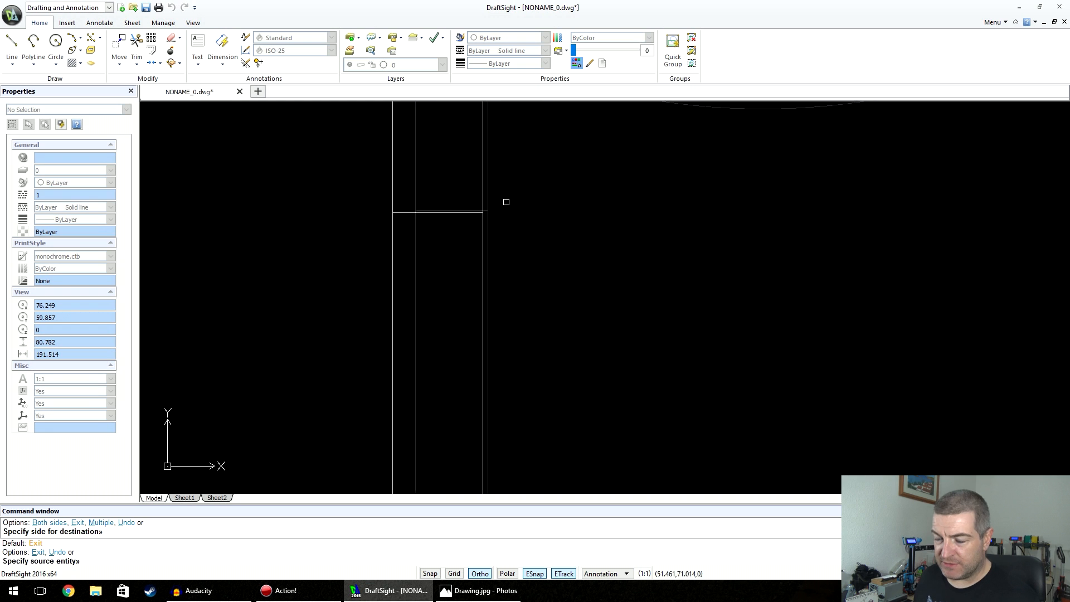
pyautogui.click(458, 196)
pyautogui.click(453, 224)
pyautogui.click(482, 212)
pyautogui.click(643, 212)
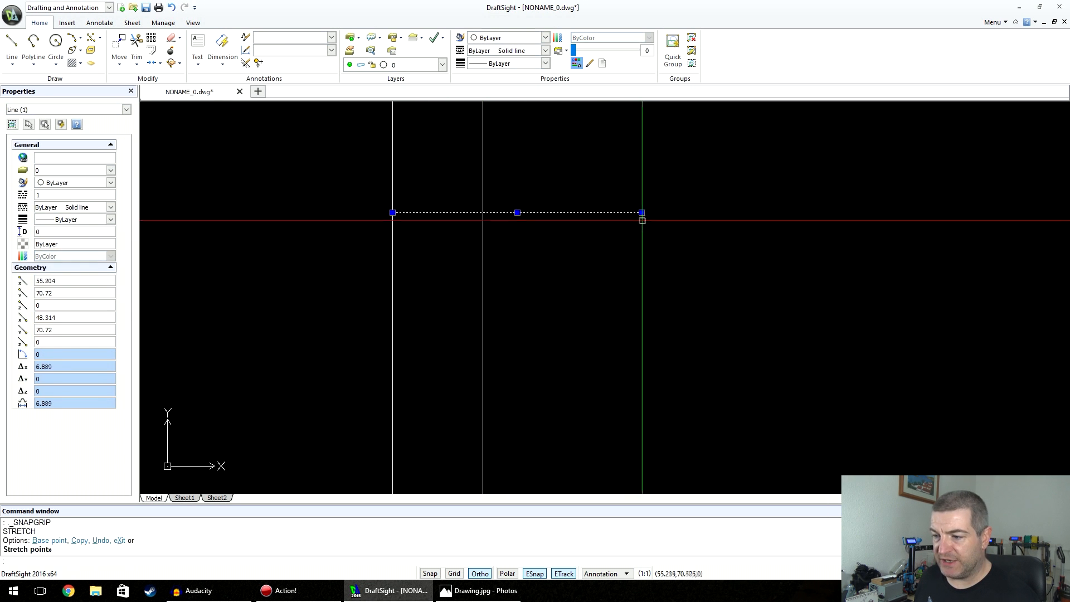
pyautogui.press('Escape')
pyautogui.press('Escape')
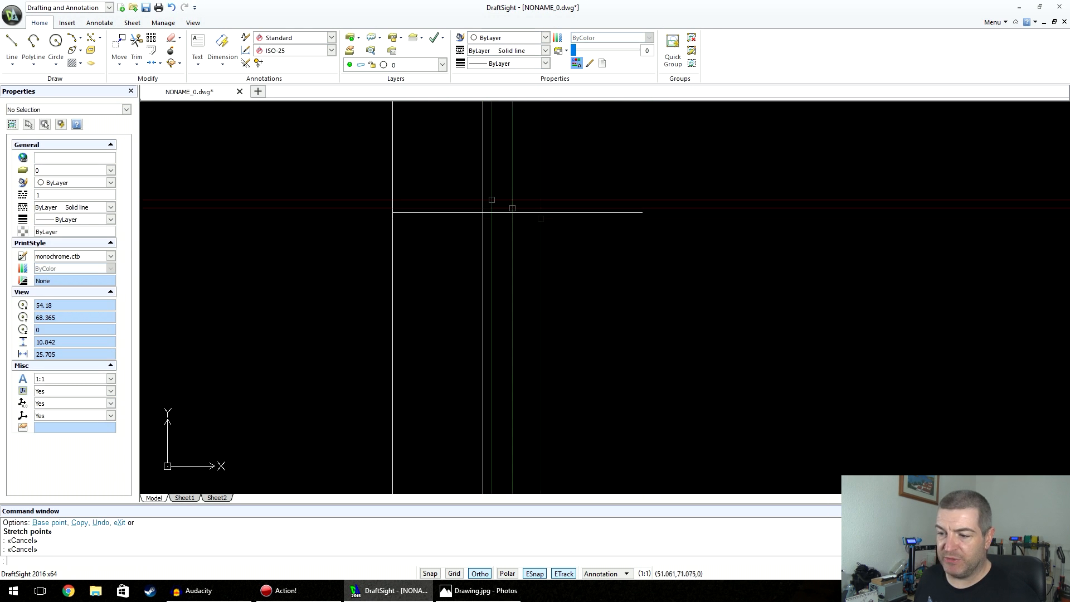
pyautogui.click(56, 42)
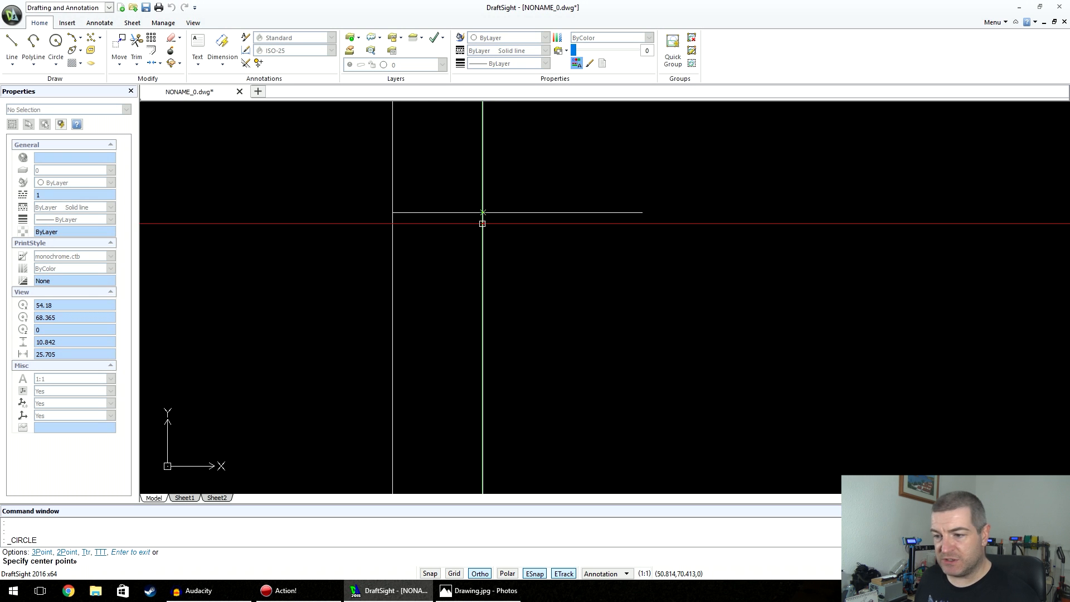
pyautogui.click(482, 224)
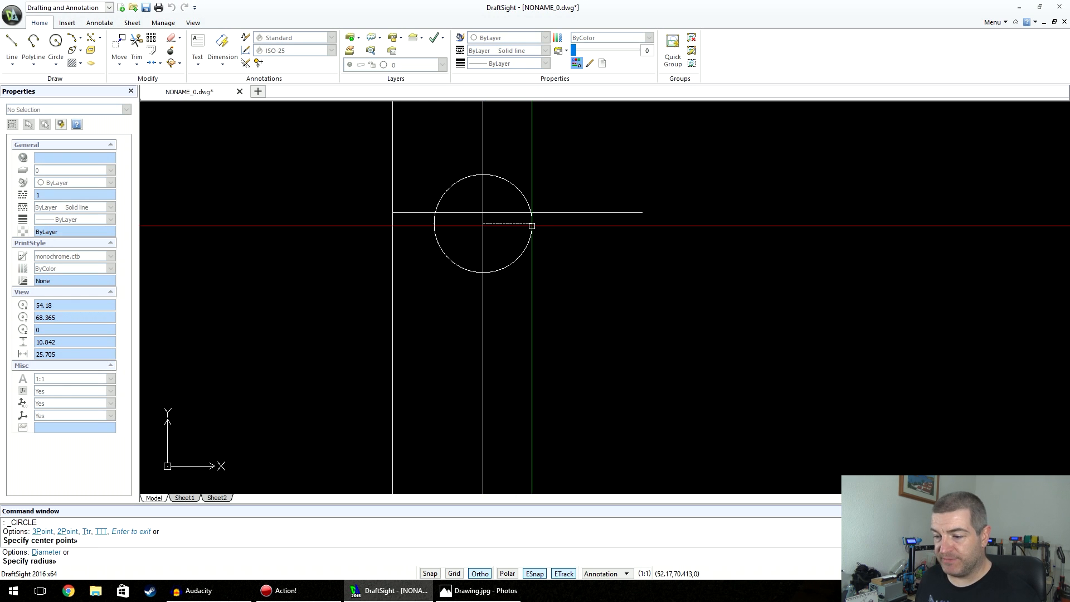
pyautogui.press('Escape')
# Draw a 2.5 diameter circle centred where the short horizontal line crosses the inner vertical line
pyautogui.click(56, 42)
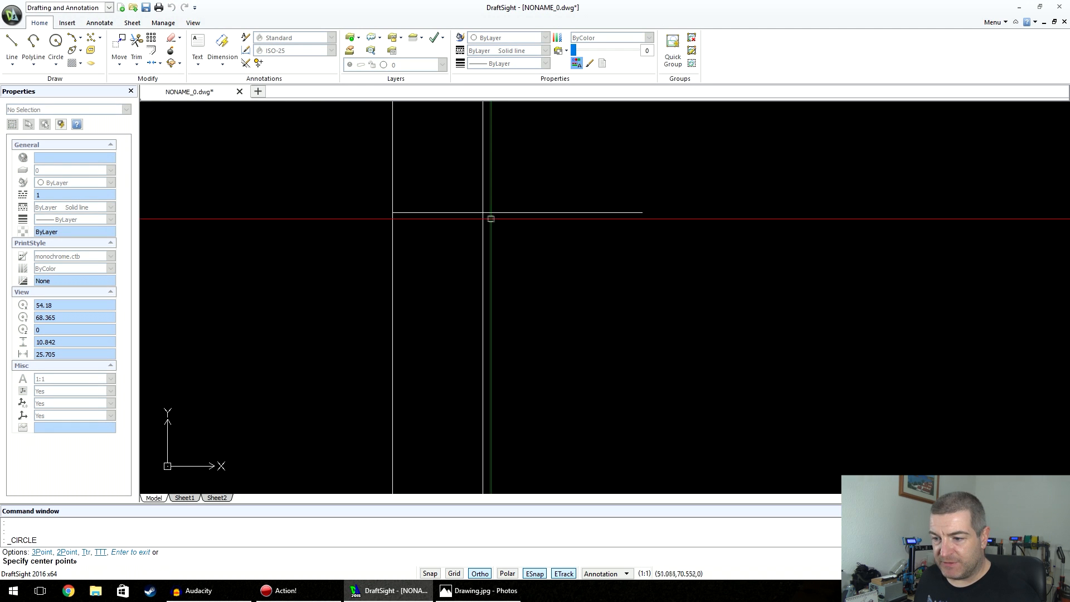
pyautogui.click(483, 212)
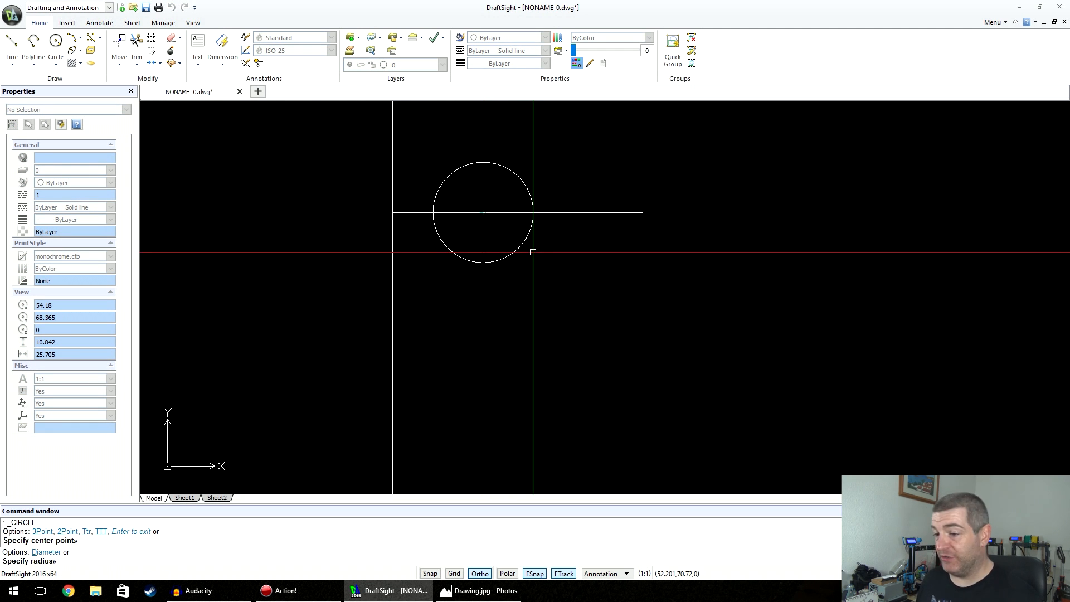
pyautogui.write('d')
pyautogui.press('Return')
pyautogui.write('2.5')
pyautogui.press('Return')
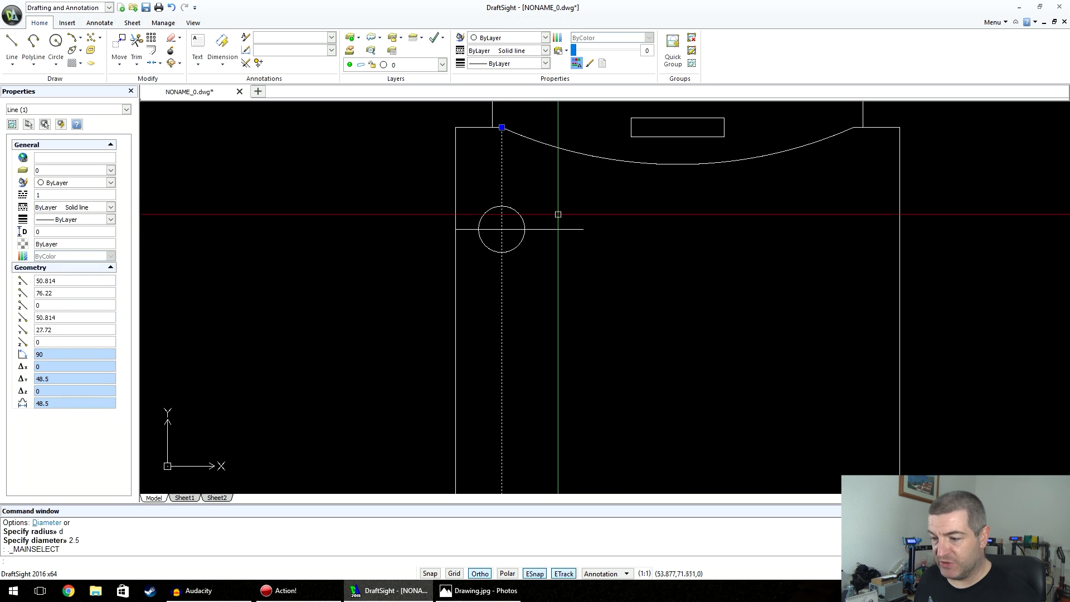
# Delete the horizontal and vertical construction lines that cross at the circle's centre
pyautogui.click(562, 229)
pyautogui.press('Delete')
pyautogui.scroll(-8, 556, 227)
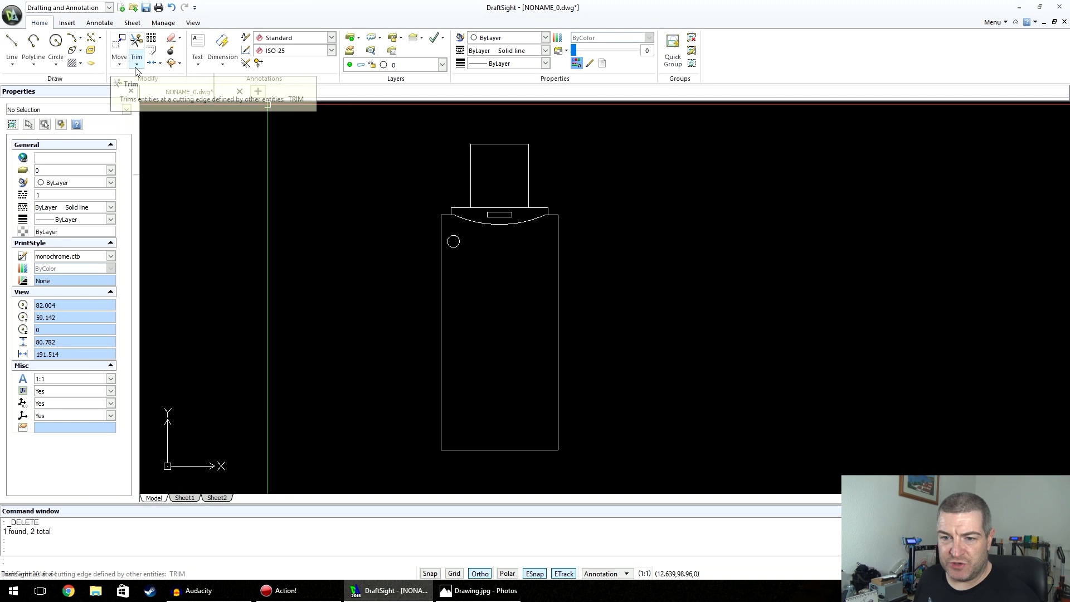
# Fillet the body's lower-left corner with a radius of 3
pyautogui.click(136, 64)
pyautogui.click(173, 136)
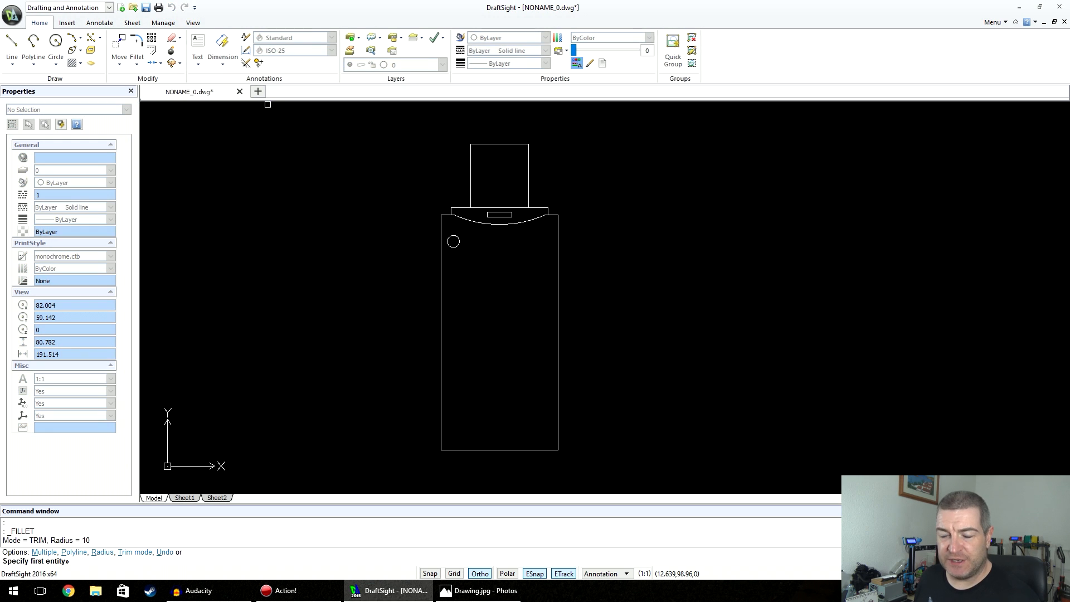
pyautogui.write('r')
pyautogui.press('Return')
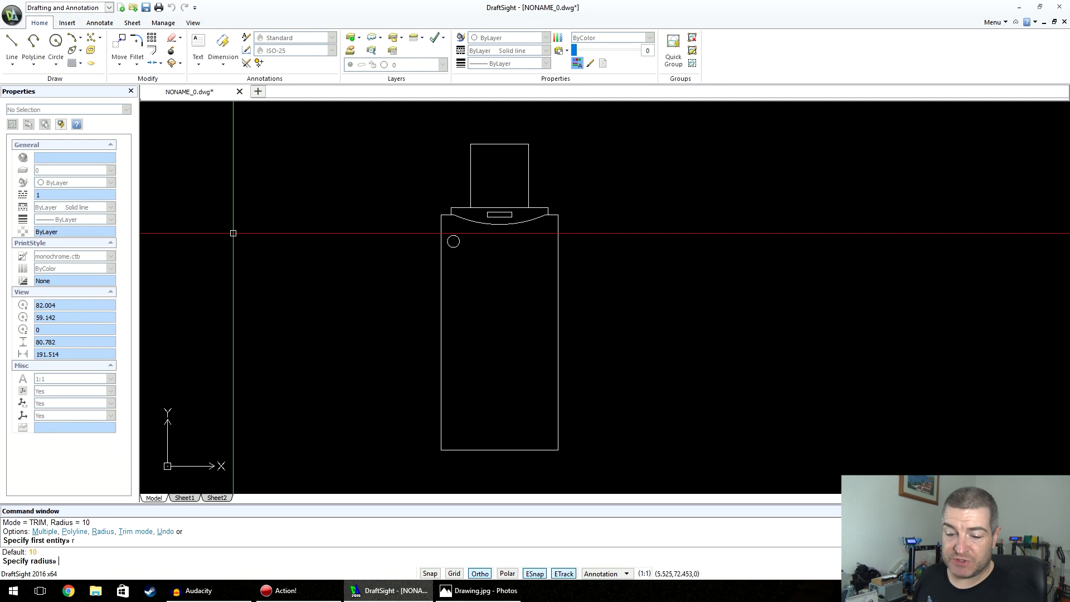
pyautogui.write('3')
pyautogui.press('Return')
pyautogui.click(441, 411)
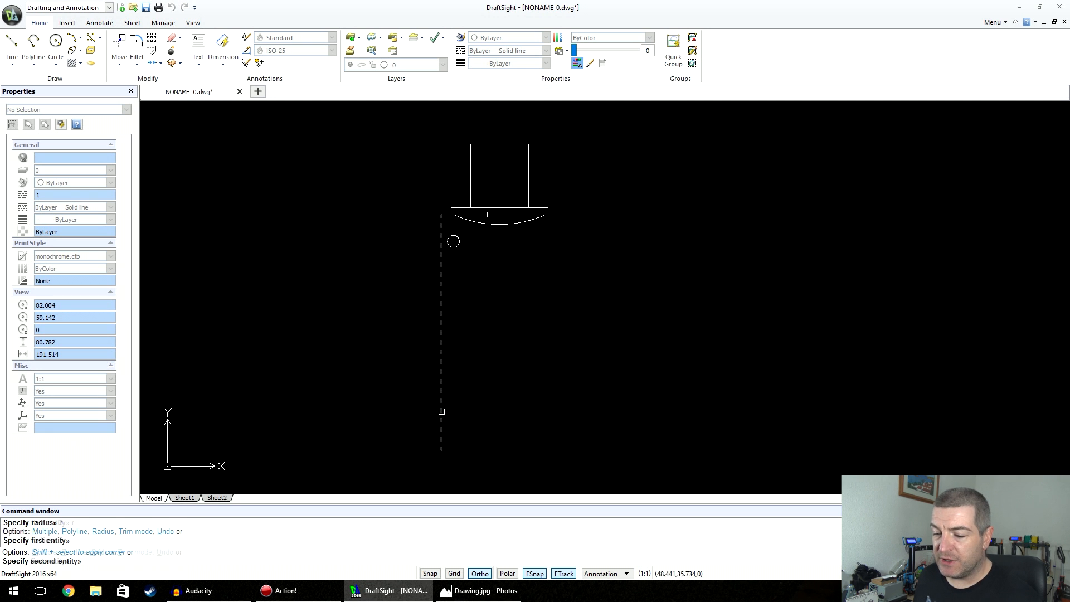
pyautogui.click(465, 448)
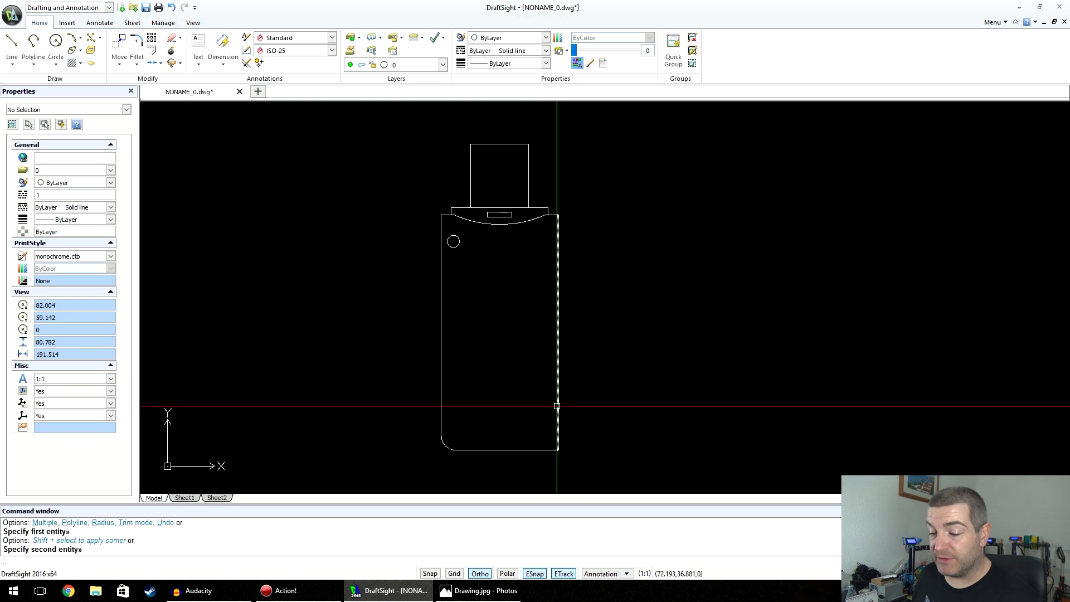
# Fillet the body's lower-right corner with the same radius of 3
pyautogui.click(137, 45)
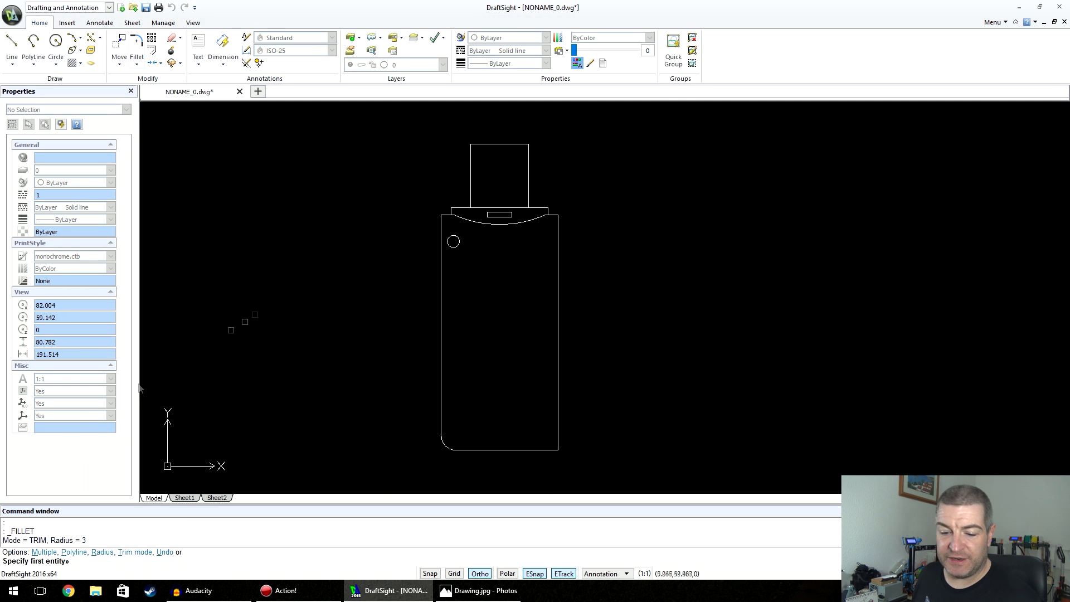
pyautogui.click(558, 406)
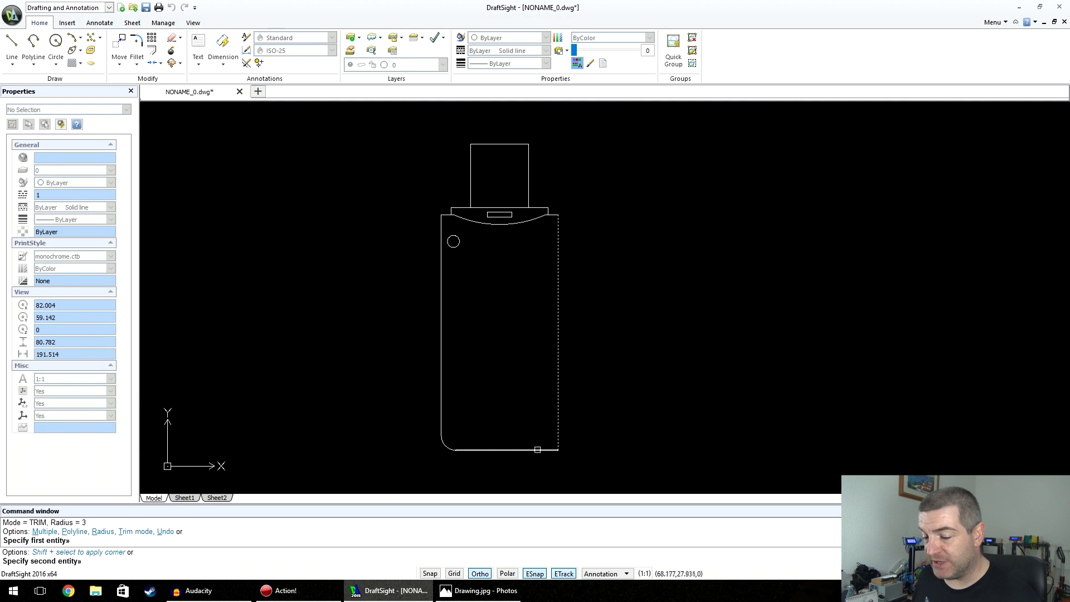
pyautogui.click(537, 447)
pyautogui.moveTo(597, 373)
pyautogui.mouseDown(button='middle')
pyautogui.moveTo(630, 360)
pyautogui.moveTo(603, 383)
pyautogui.mouseUp(button='middle')
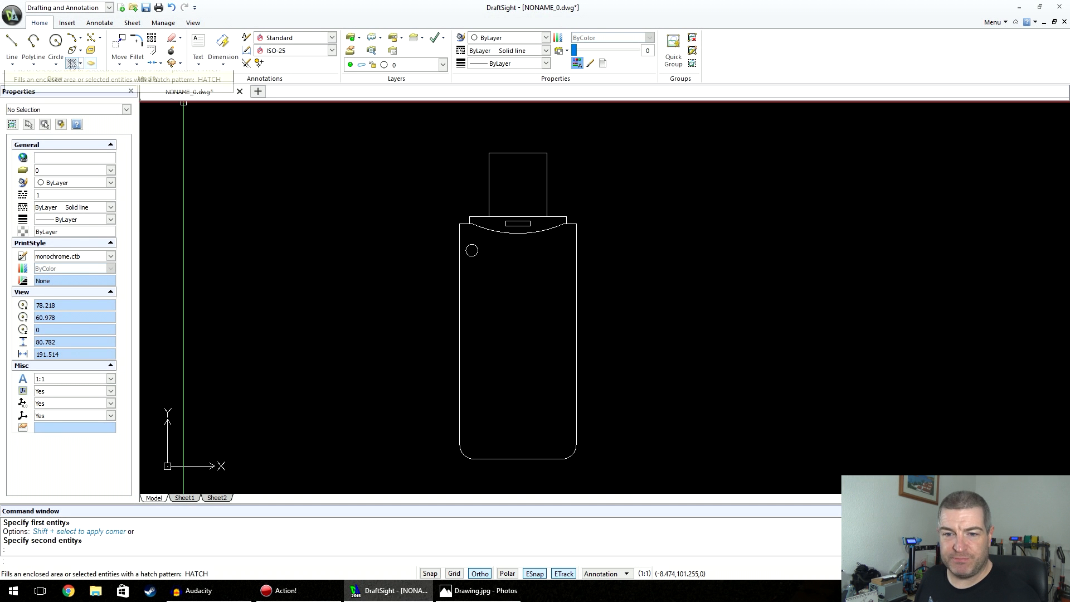
# Draw a small rectangle about 2.2 by 2.1 inside the left half of the neck
pyautogui.scroll(5, 557, 173)
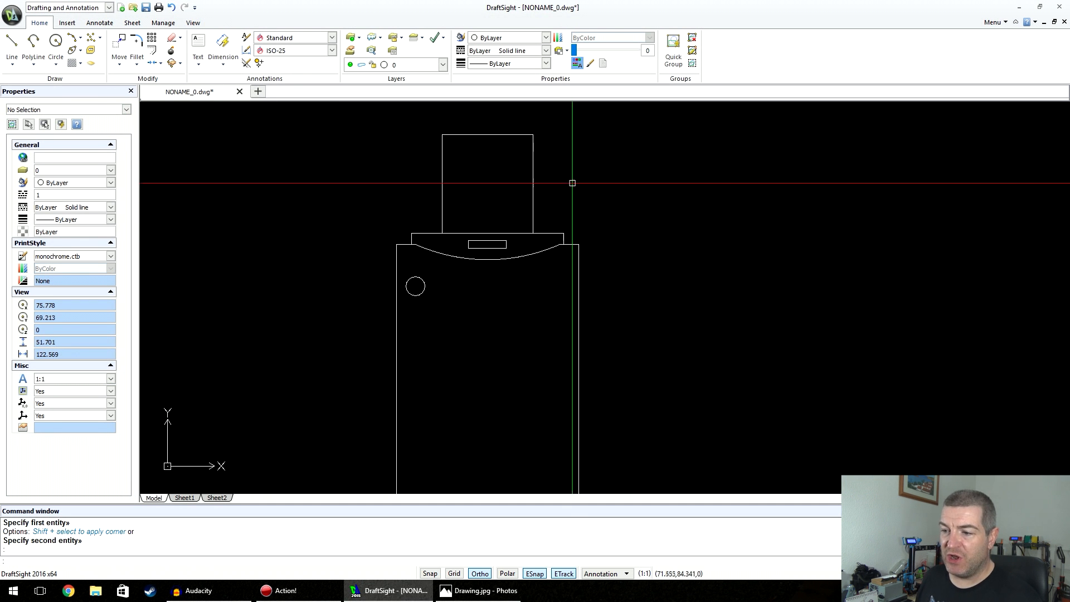
pyautogui.click(12, 64)
pyautogui.click(33, 65)
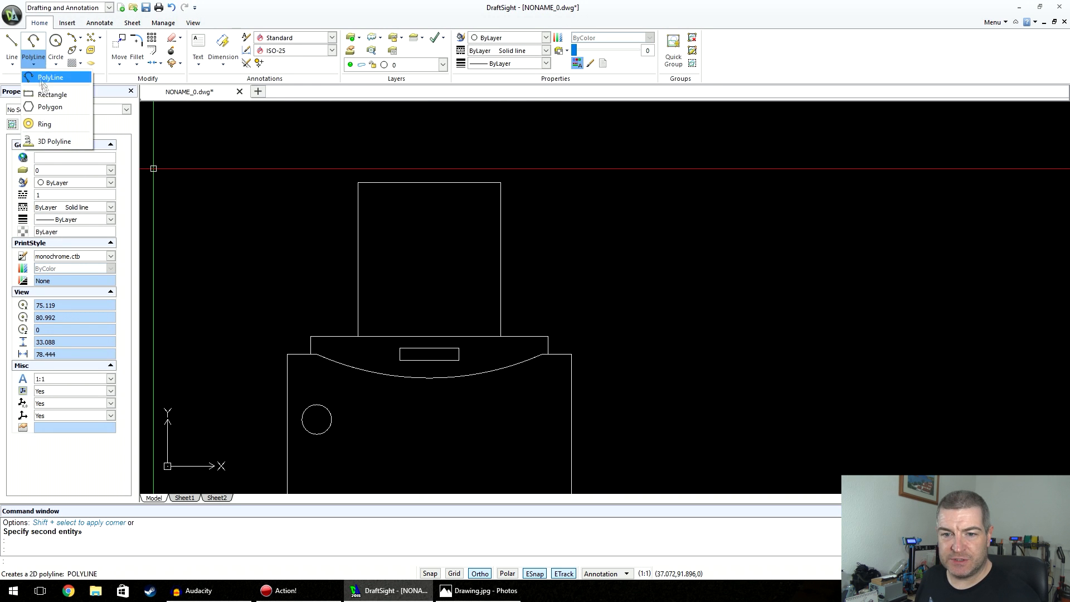
pyautogui.click(53, 94)
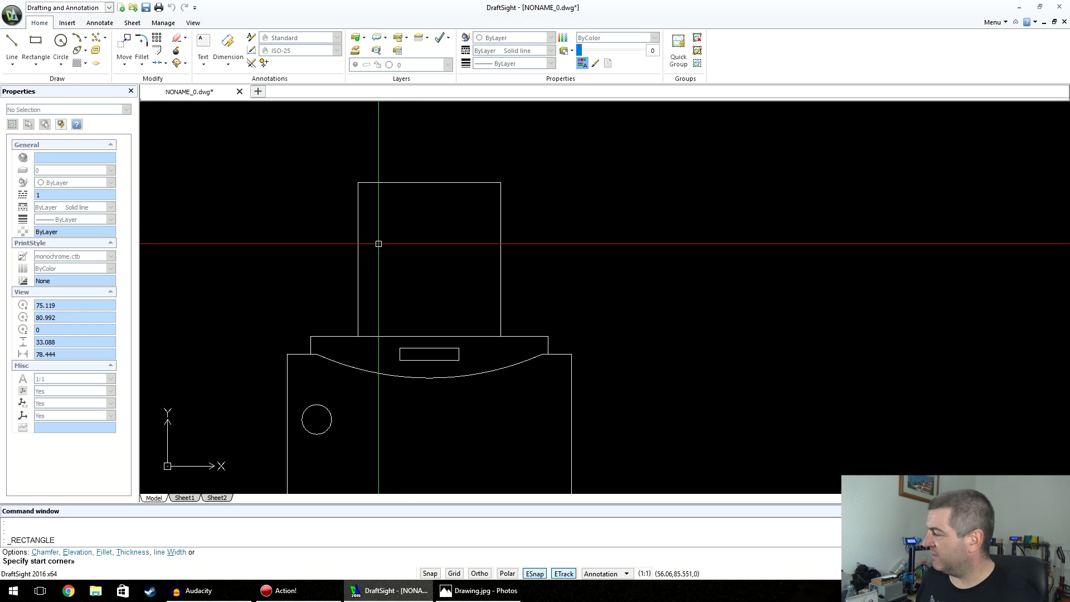
pyautogui.click(379, 243)
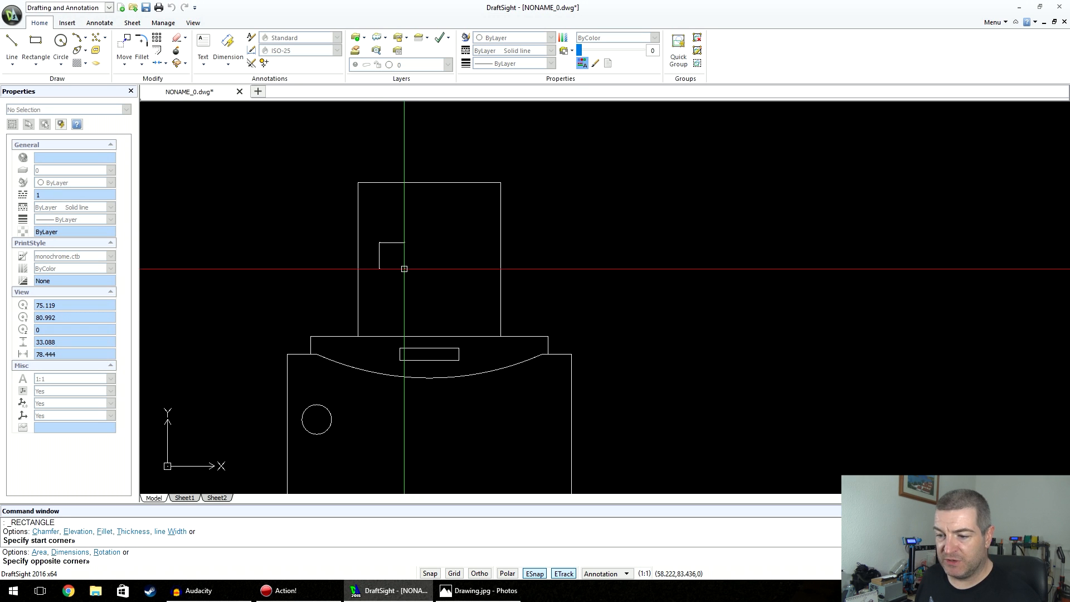
pyautogui.press('F8')
pyautogui.click(405, 267)
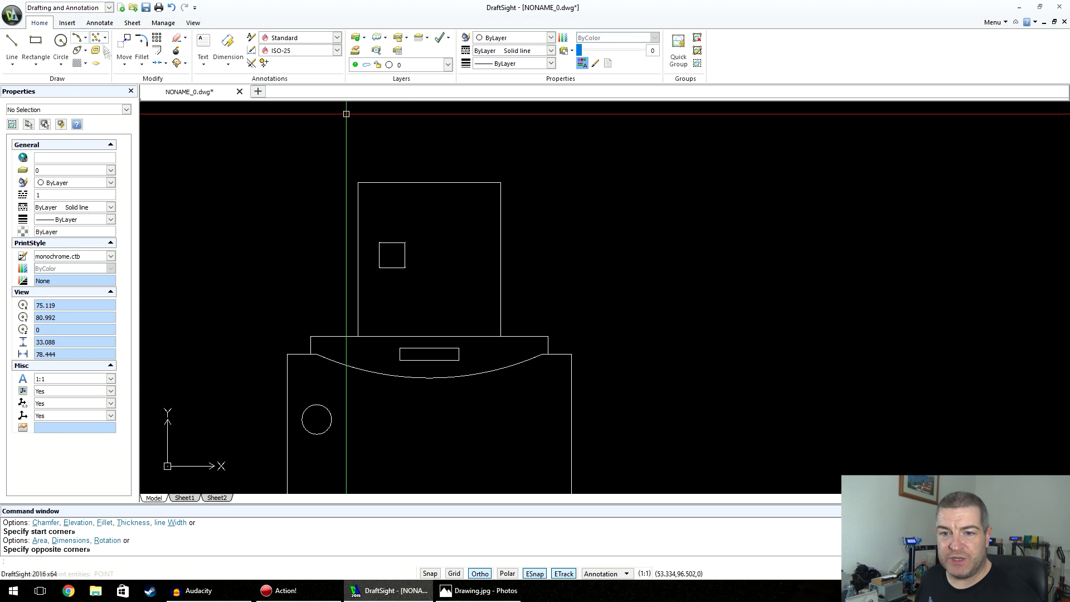
# Mirror the small square in the neck about the vertical centreline from the neck's top midpoint, keeping the original
pyautogui.click(141, 66)
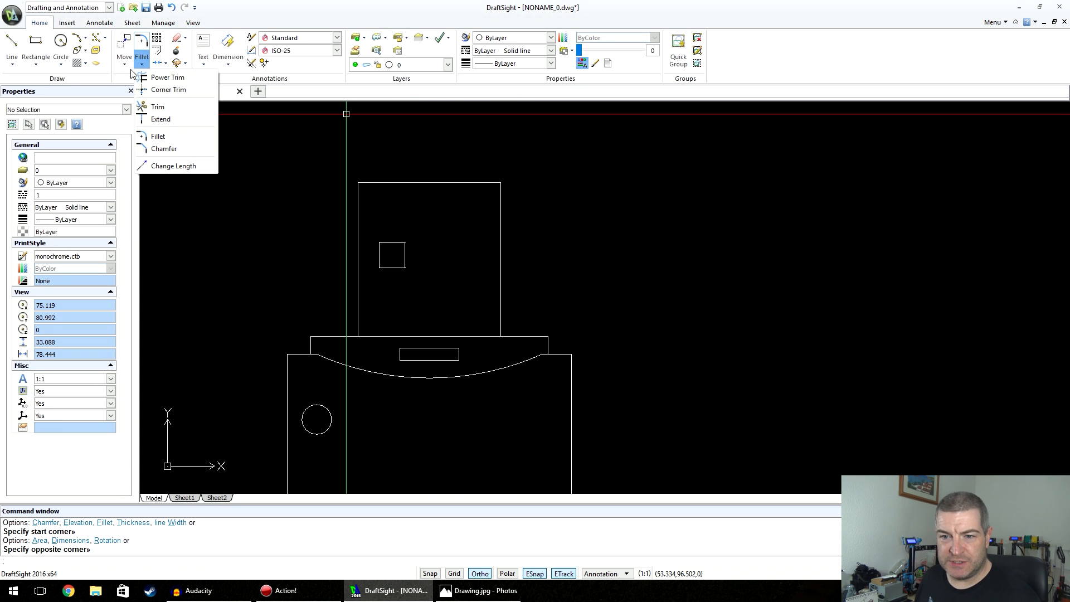
pyautogui.click(124, 64)
pyautogui.click(149, 111)
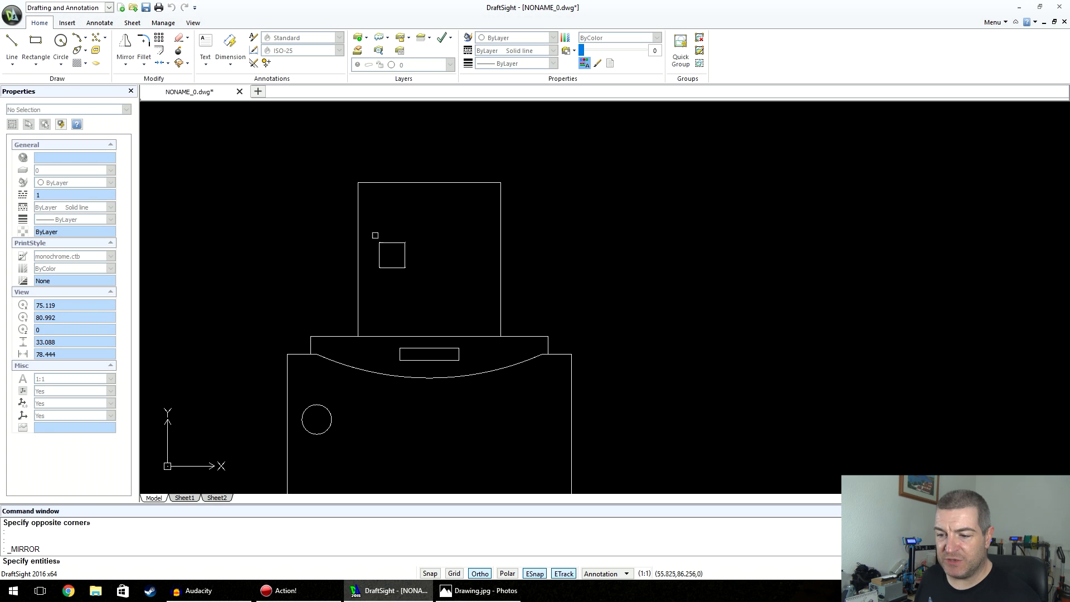
pyautogui.click(385, 243)
pyautogui.press('Return')
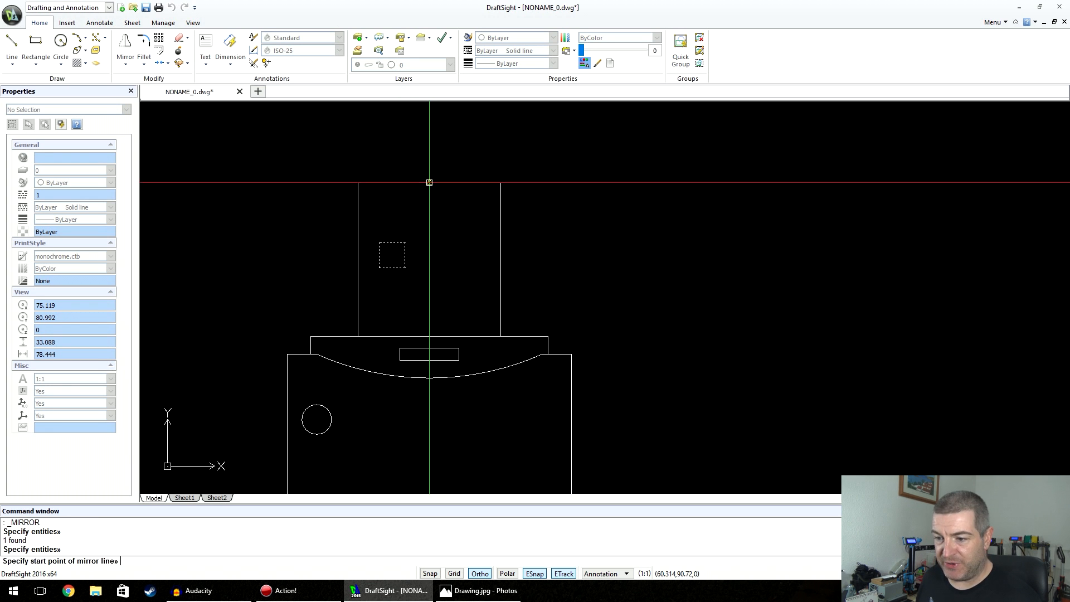
pyautogui.click(429, 181)
pyautogui.click(441, 334)
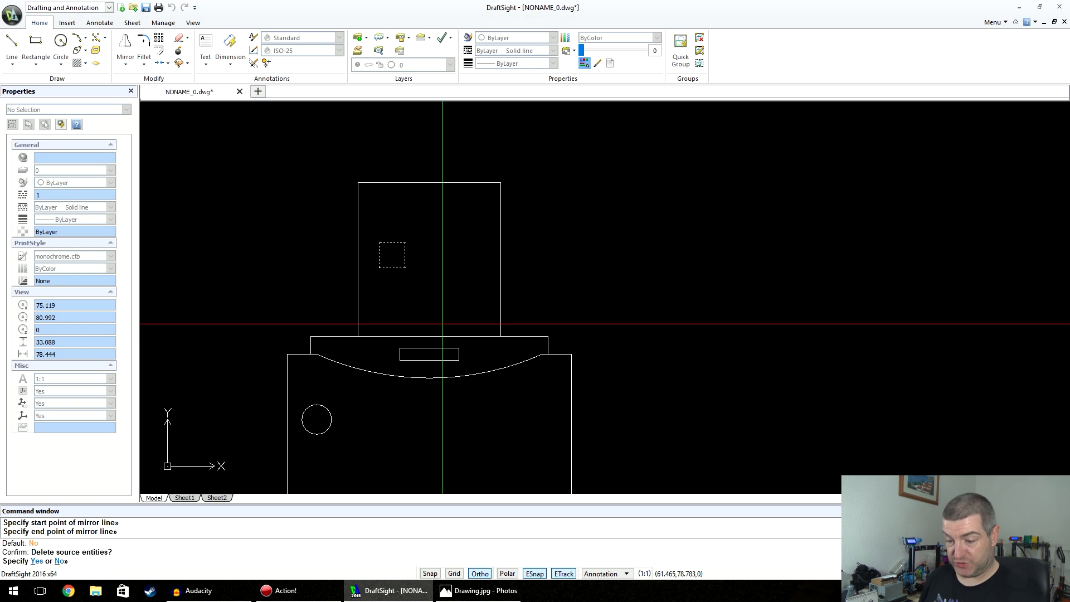
pyautogui.write('n')
pyautogui.press('Return')
pyautogui.scroll(-5, 613, 240)
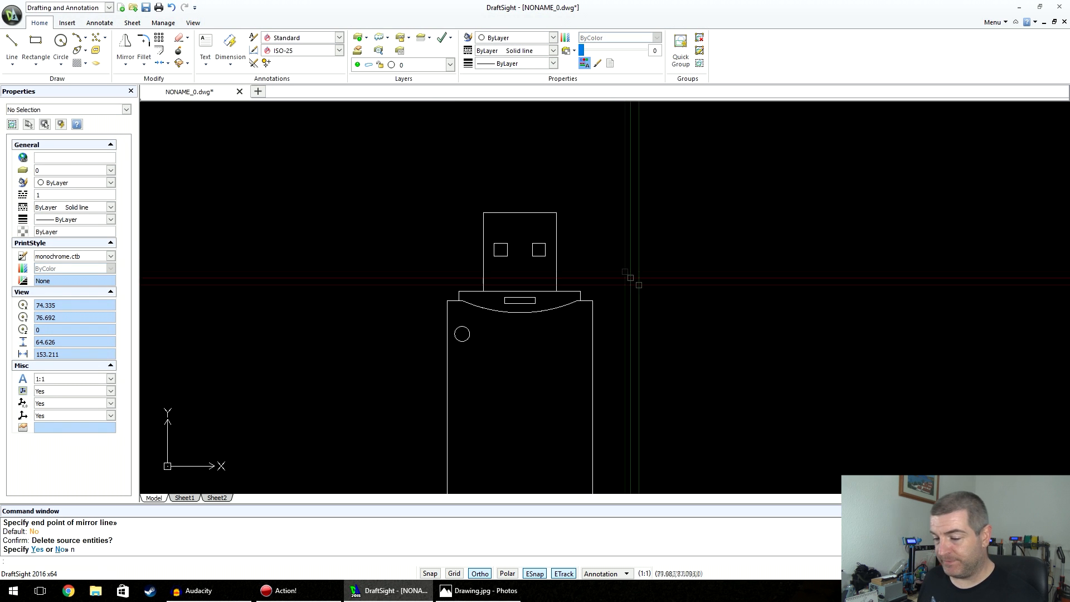
pyautogui.moveTo(593, 196)
pyautogui.mouseDown(button='middle')
pyautogui.moveTo(575, 265)
pyautogui.moveTo(607, 253)
pyautogui.mouseUp(button='middle')
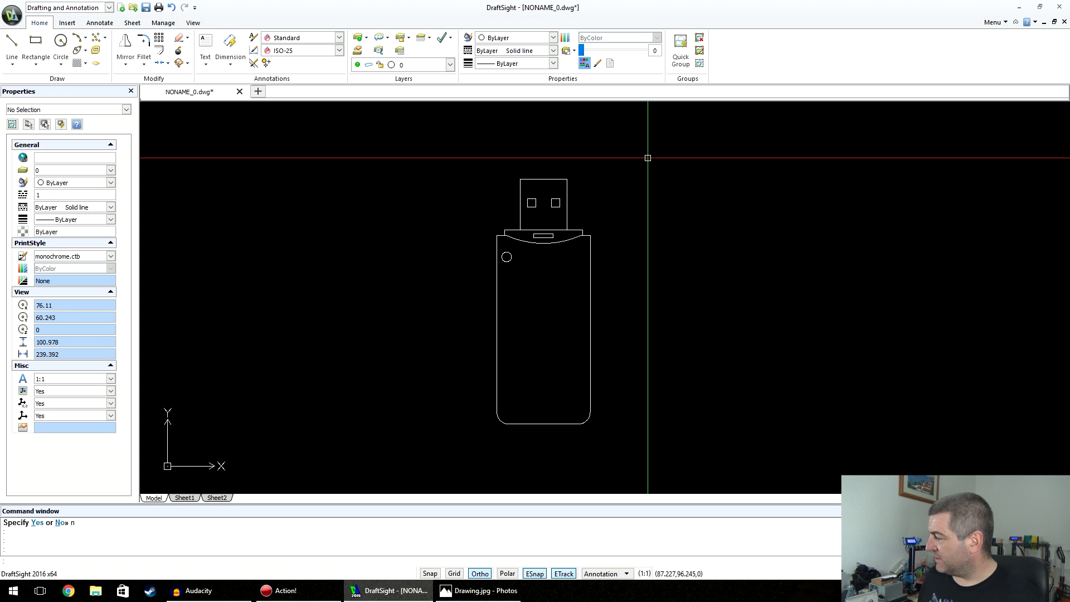
pyautogui.moveTo(654, 175); pyautogui.dragTo(454, 175, button='middle')
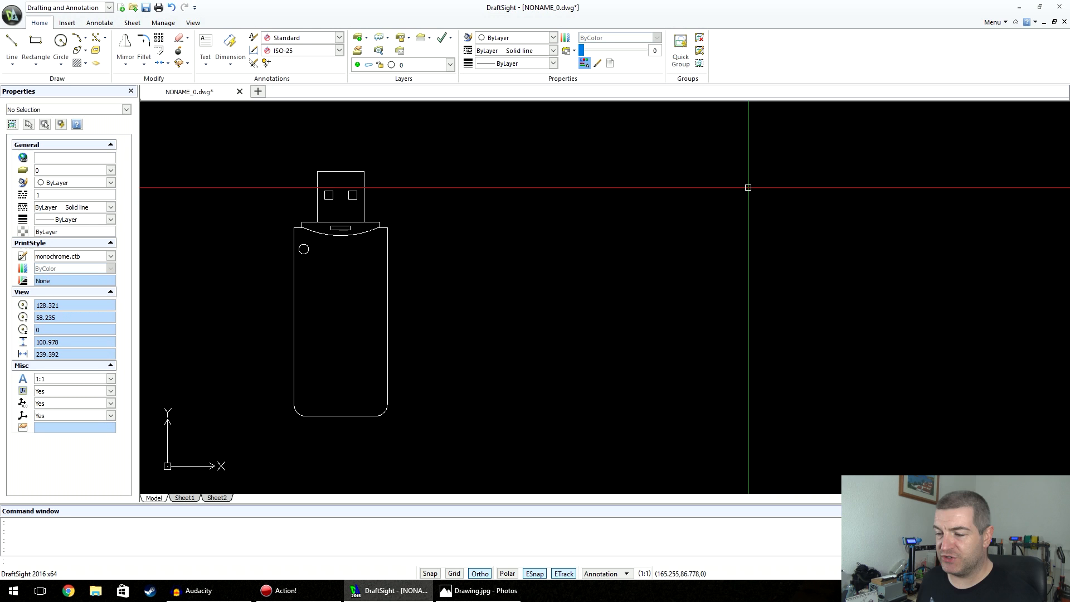